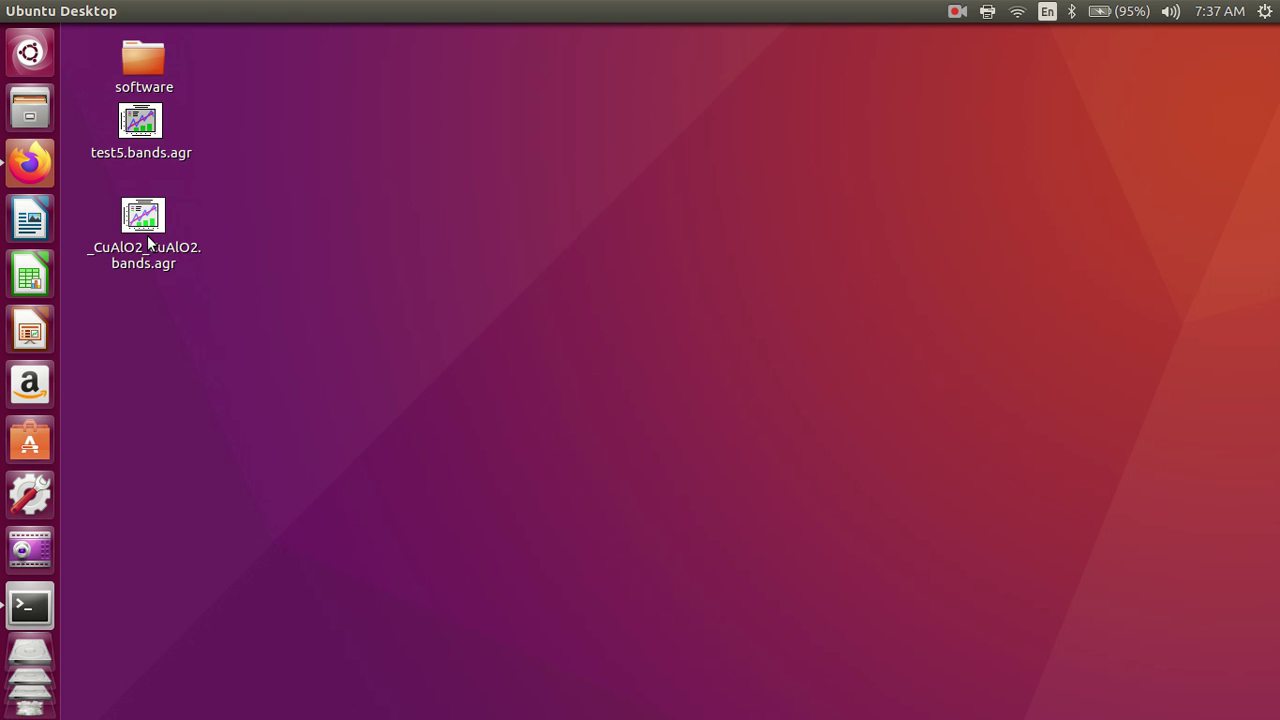
# Open _CuAlO2_CuAlO2.bands.agr in Grace and maximize the window
pyautogui.doubleClick(143, 225)
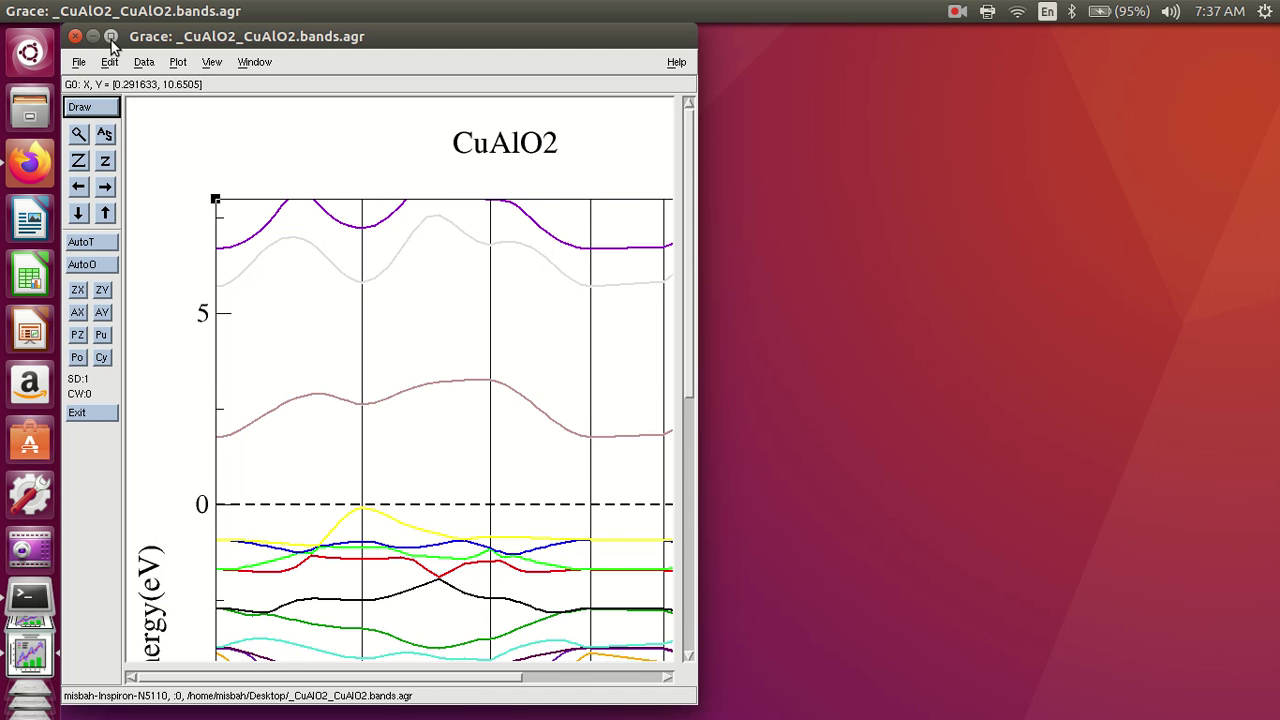
pyautogui.click(110, 36)
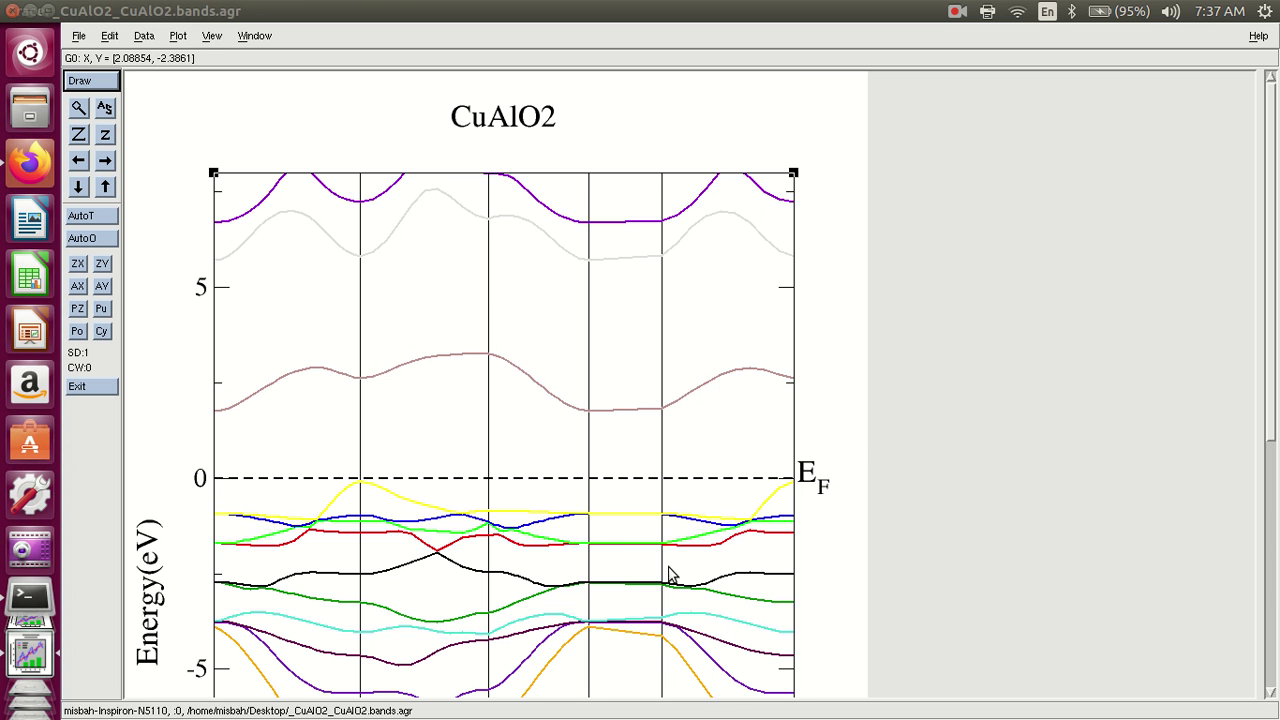
# In Set Appearance, select all band sets and give them a blue line colour
pyautogui.doubleClick(530, 376)
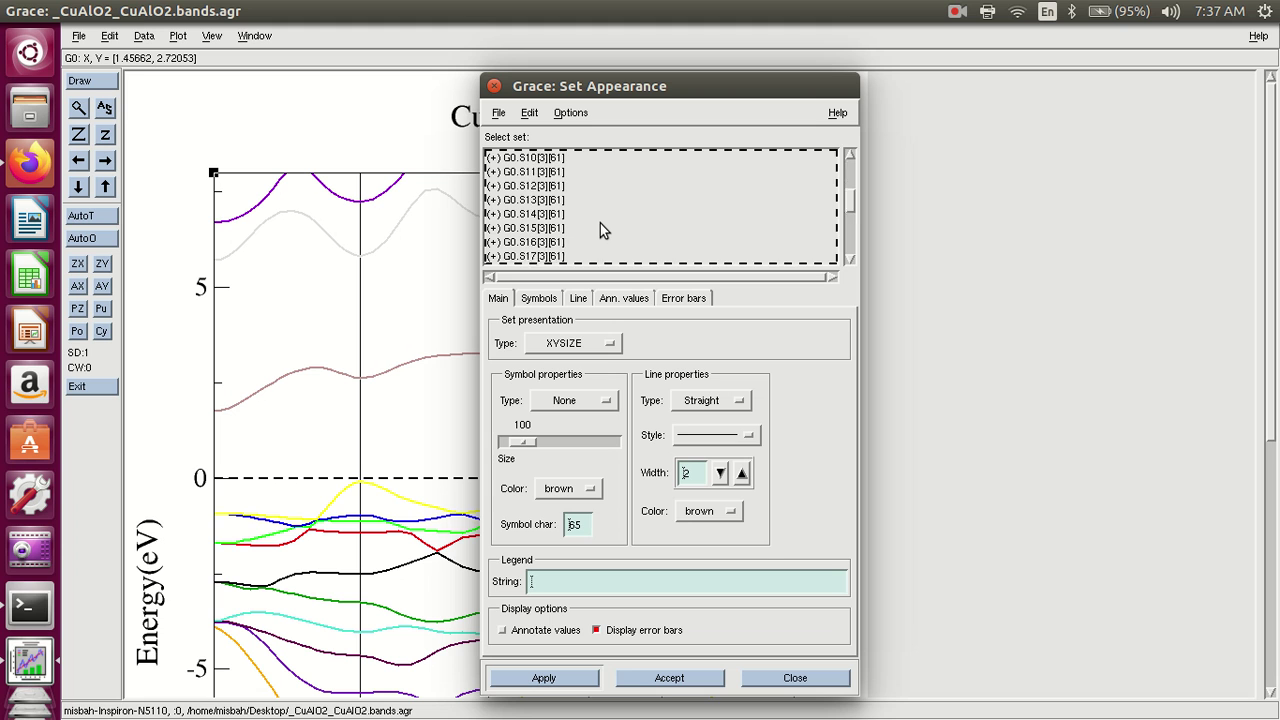
pyautogui.scroll(-3, 600, 223)
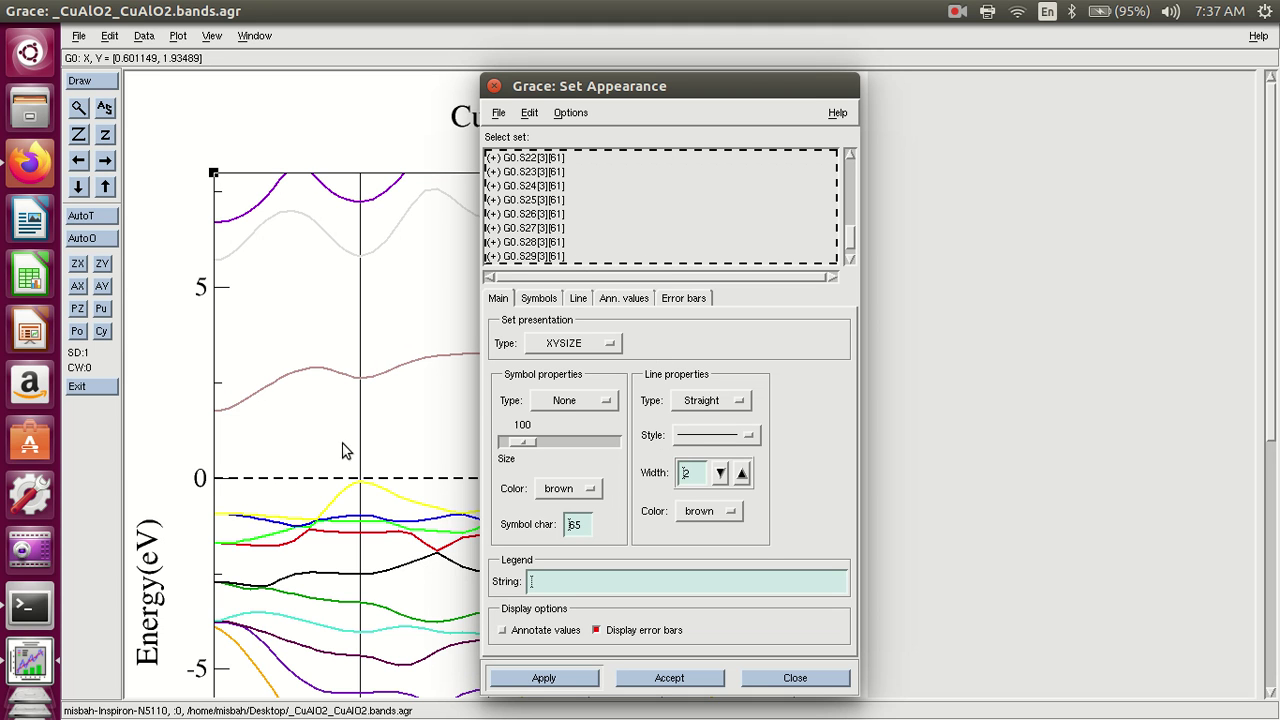
pyautogui.click(715, 517)
pyautogui.click(697, 483)
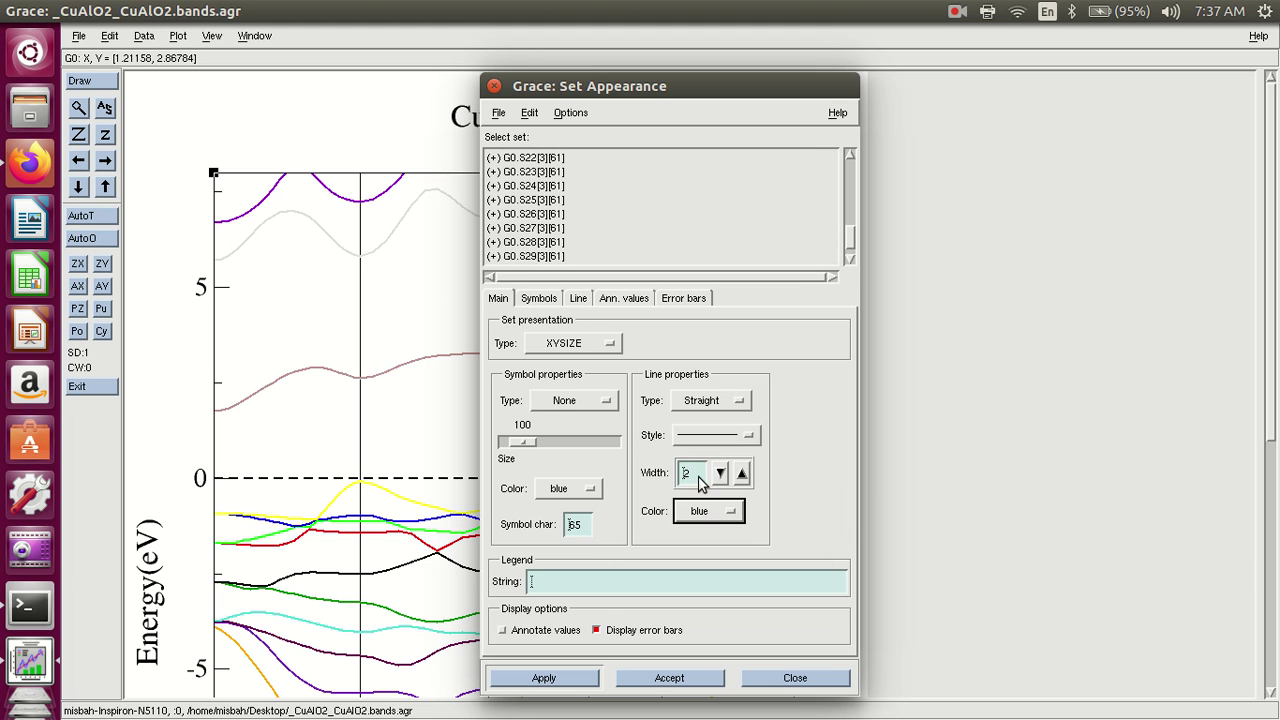
pyautogui.click(545, 678)
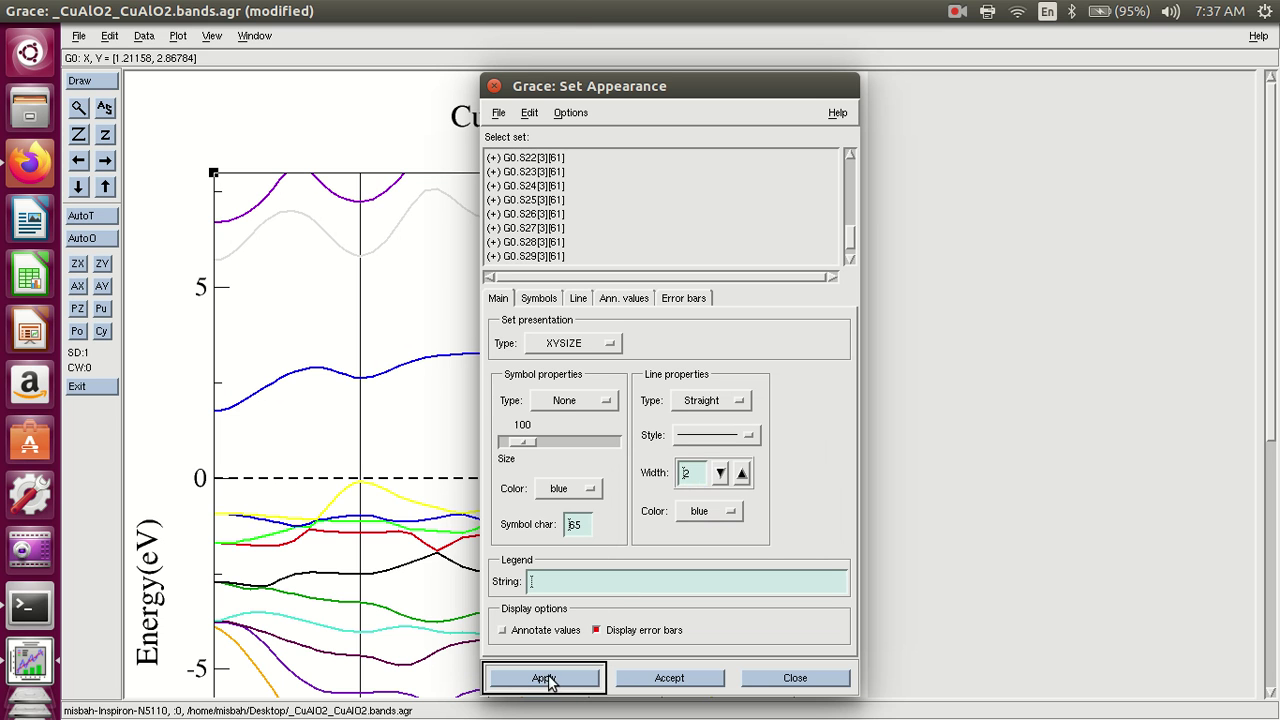
pyautogui.click(557, 228)
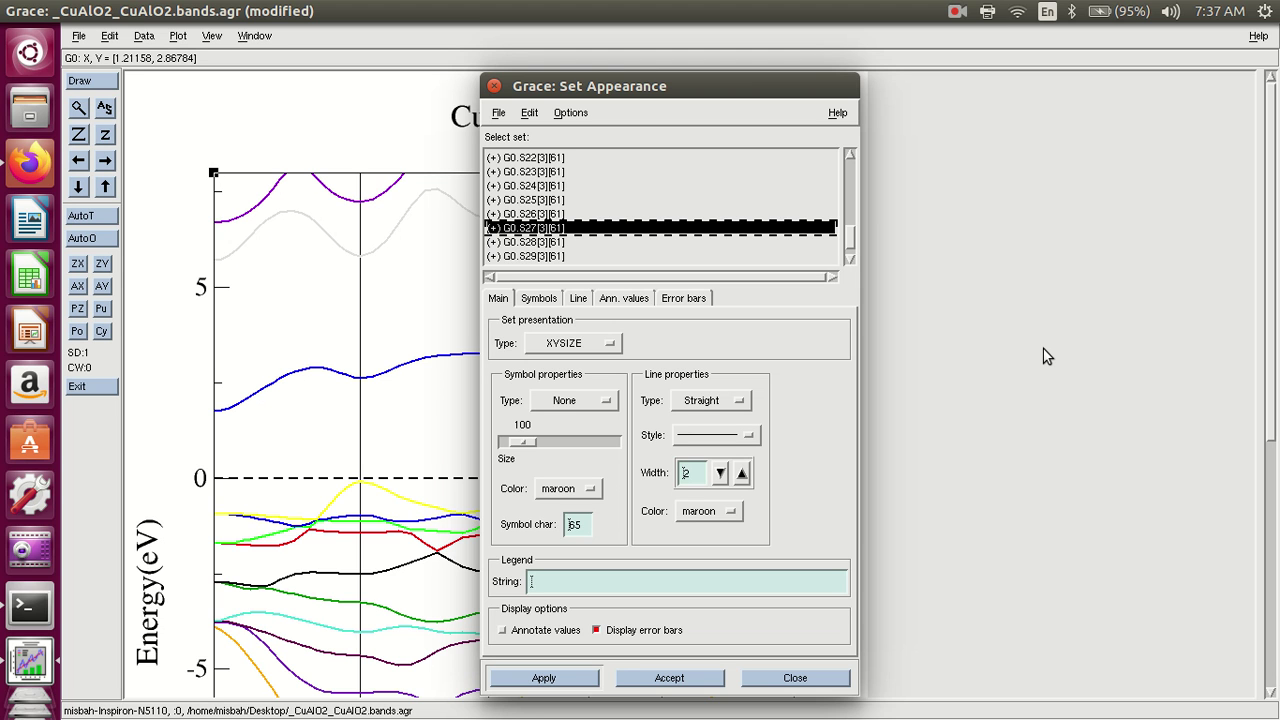
pyautogui.hotkey('ctrl', 'a')
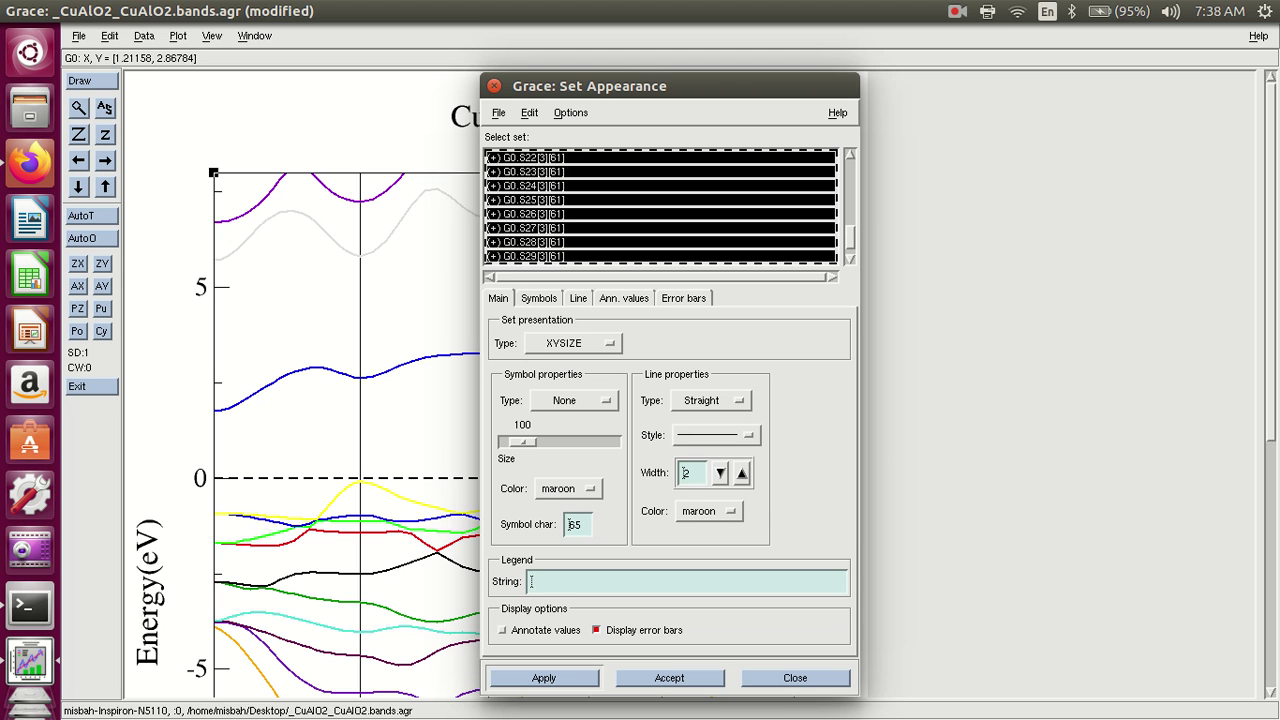
pyautogui.click(731, 512)
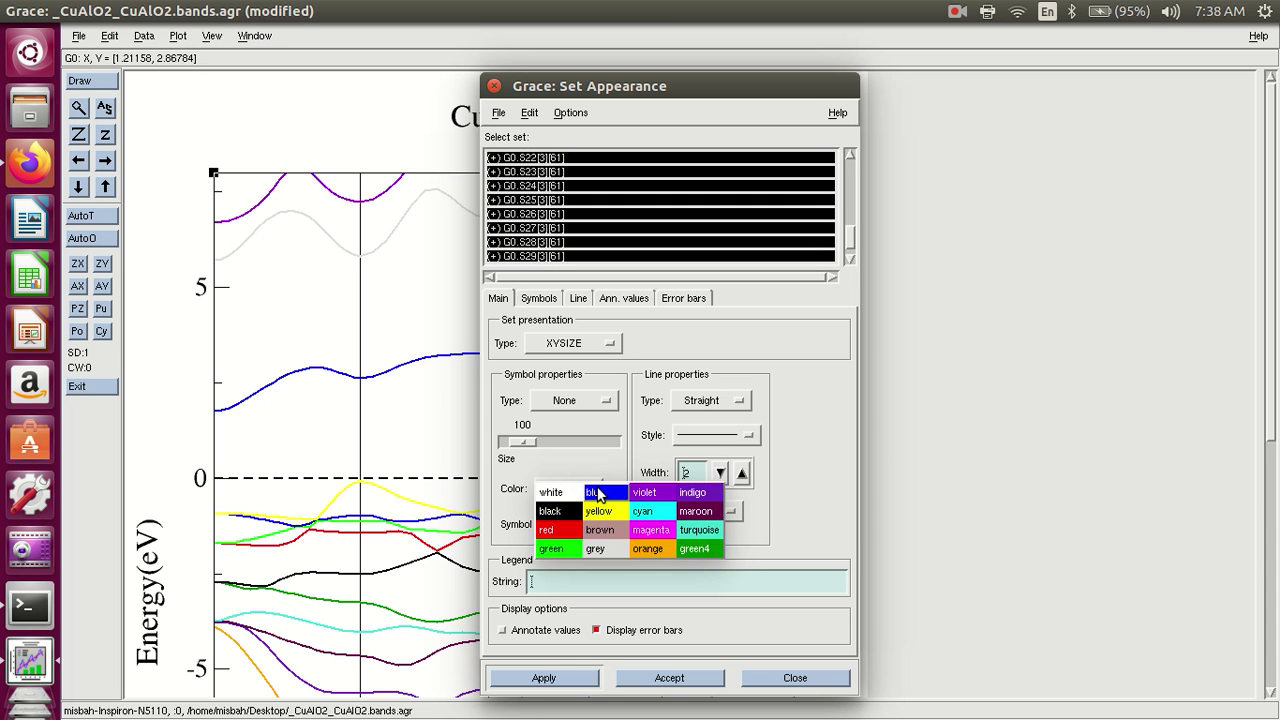
pyautogui.click(598, 495)
pyautogui.click(549, 678)
# Change the line colour of all band sets to red
pyautogui.moveTo(736, 88); pyautogui.dragTo(970, 63)
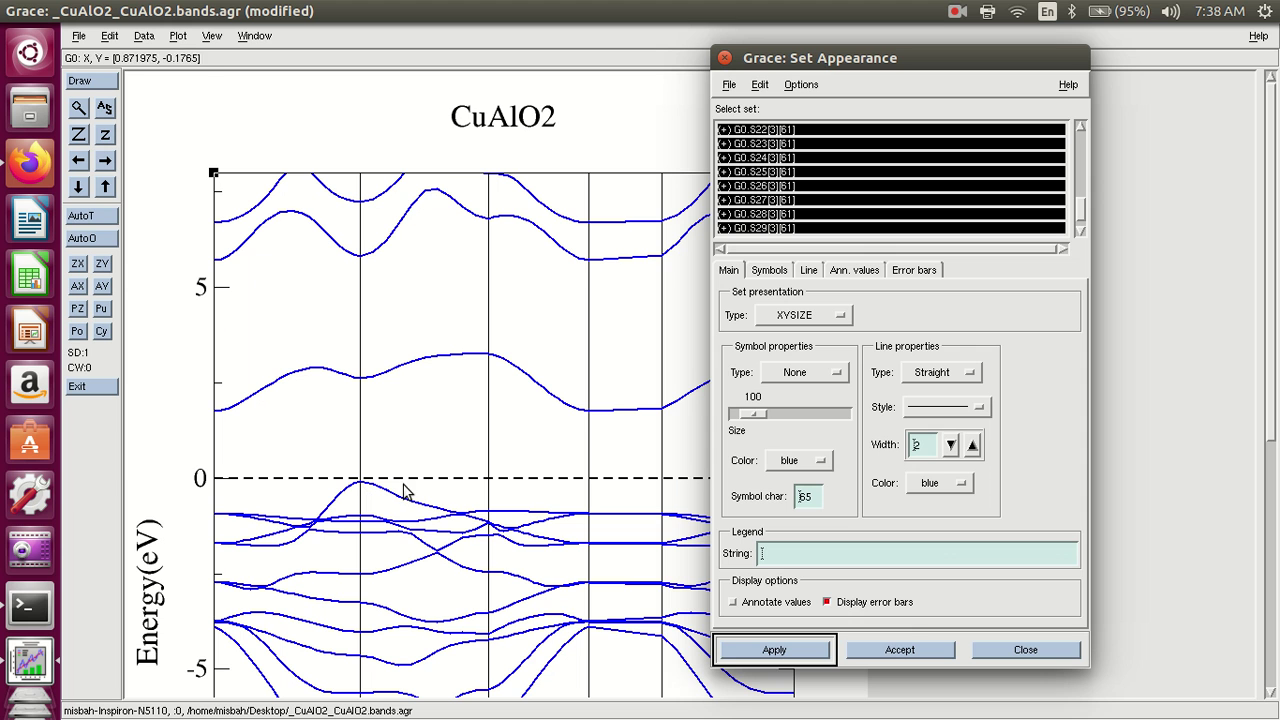
pyautogui.click(945, 485)
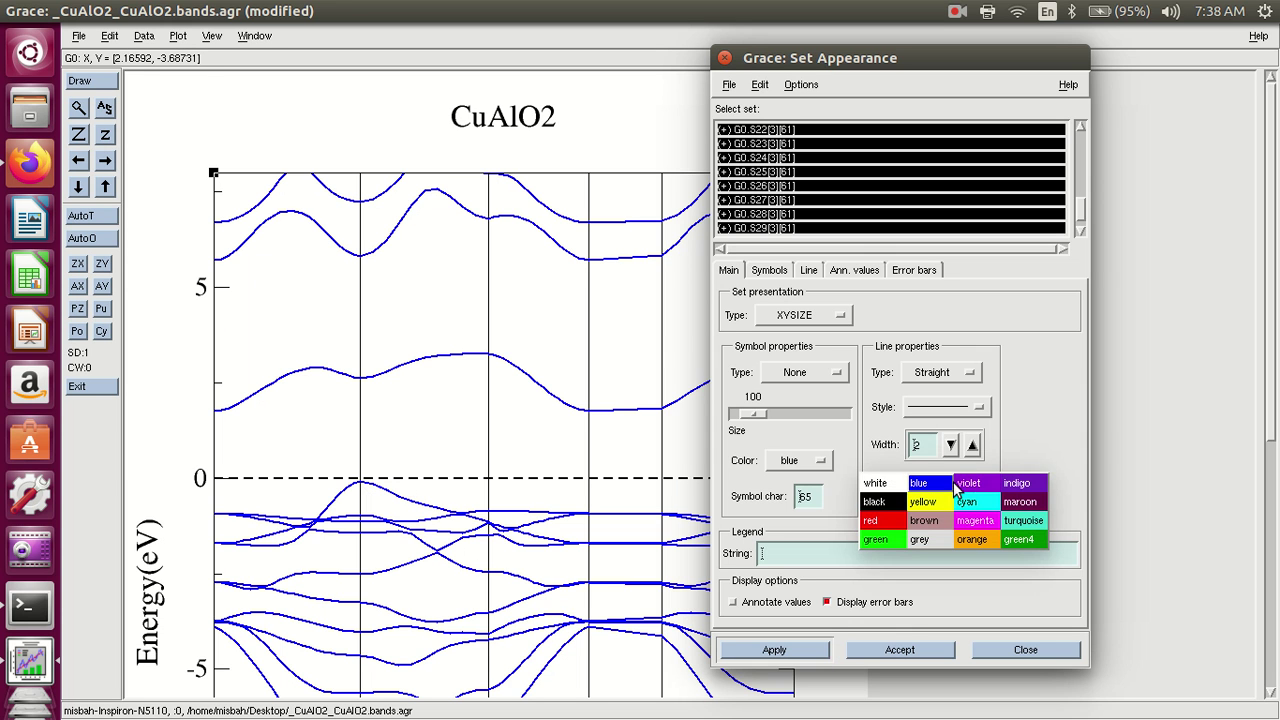
pyautogui.click(873, 522)
pyautogui.click(767, 650)
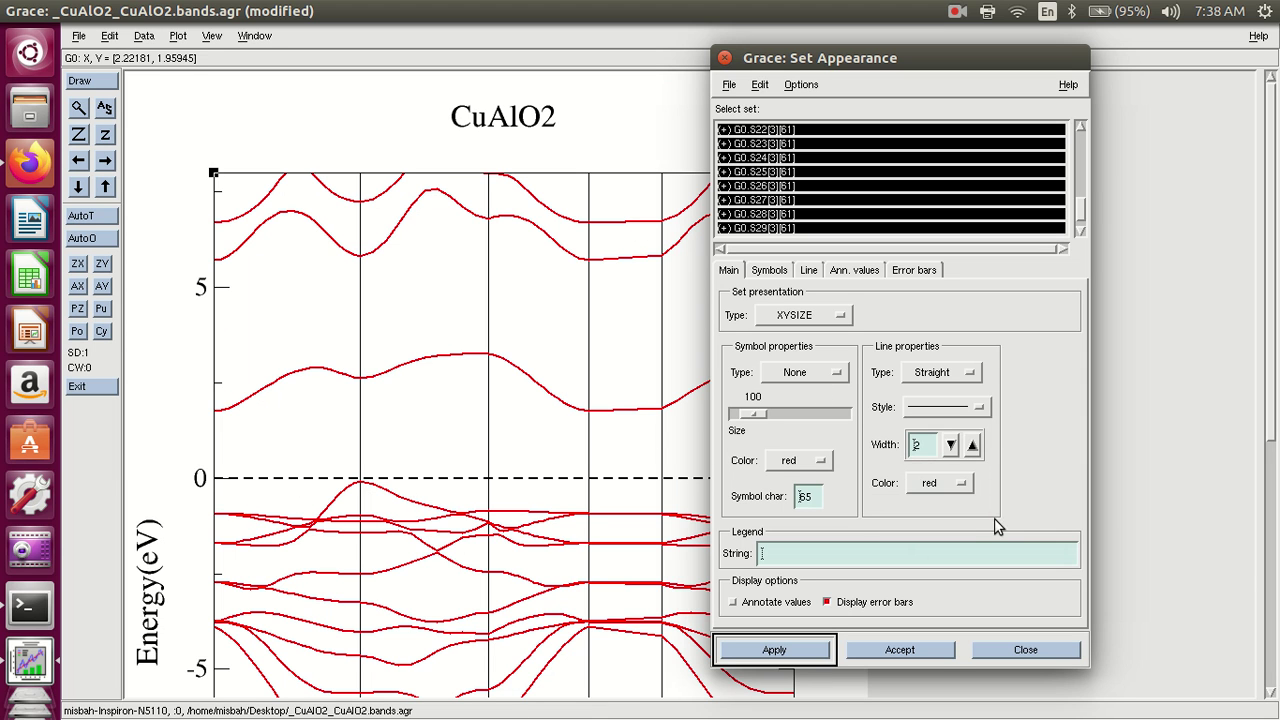
# Set the band line width to 3 and accept the appearance settings
pyautogui.click(972, 448)
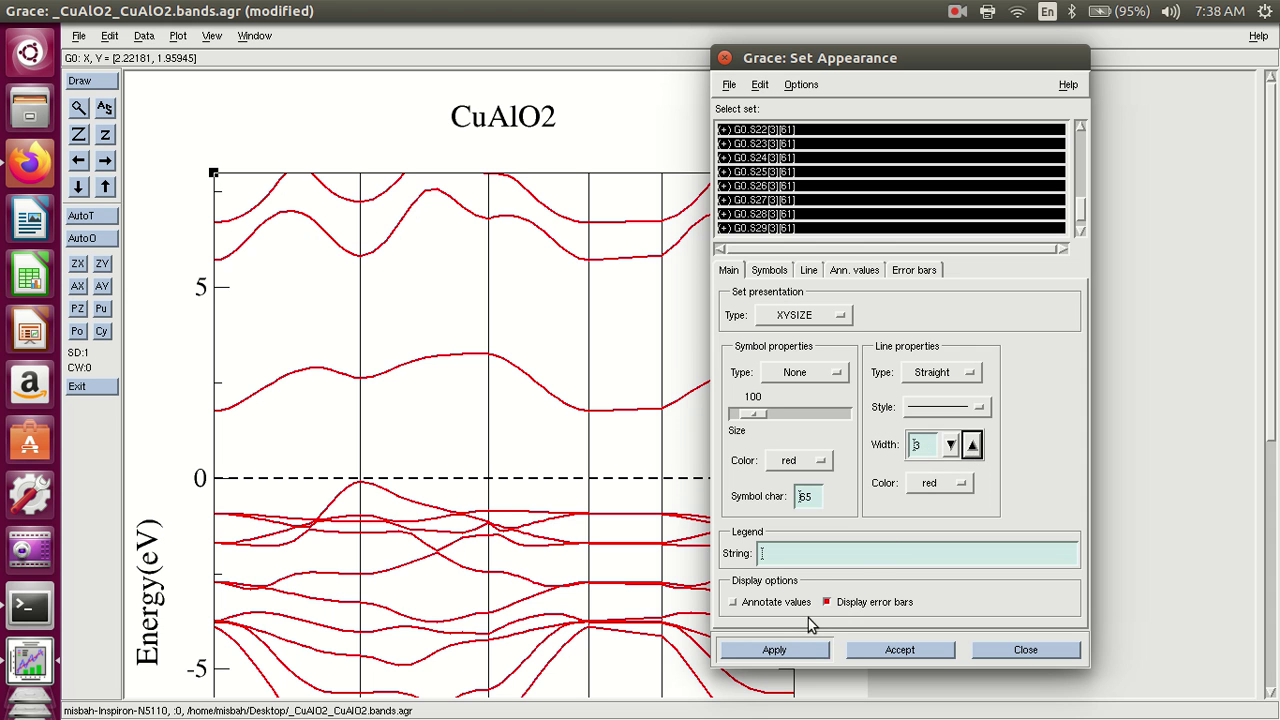
pyautogui.click(803, 652)
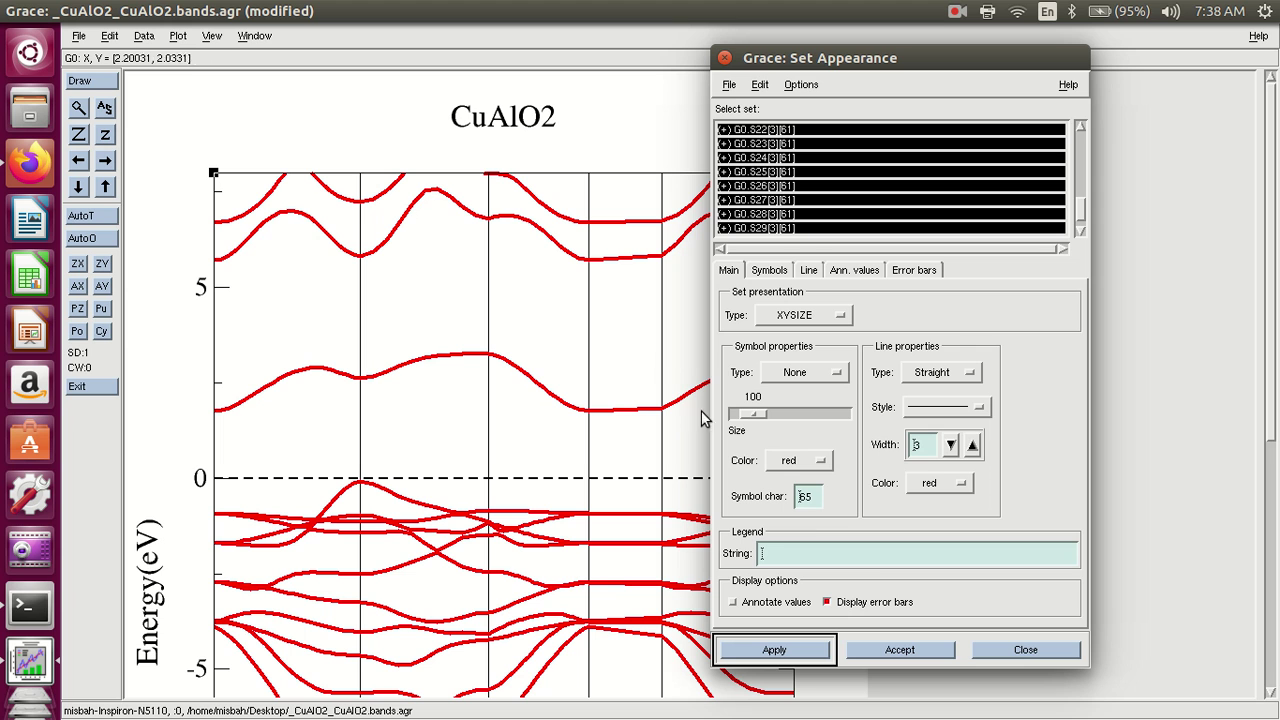
pyautogui.click(899, 650)
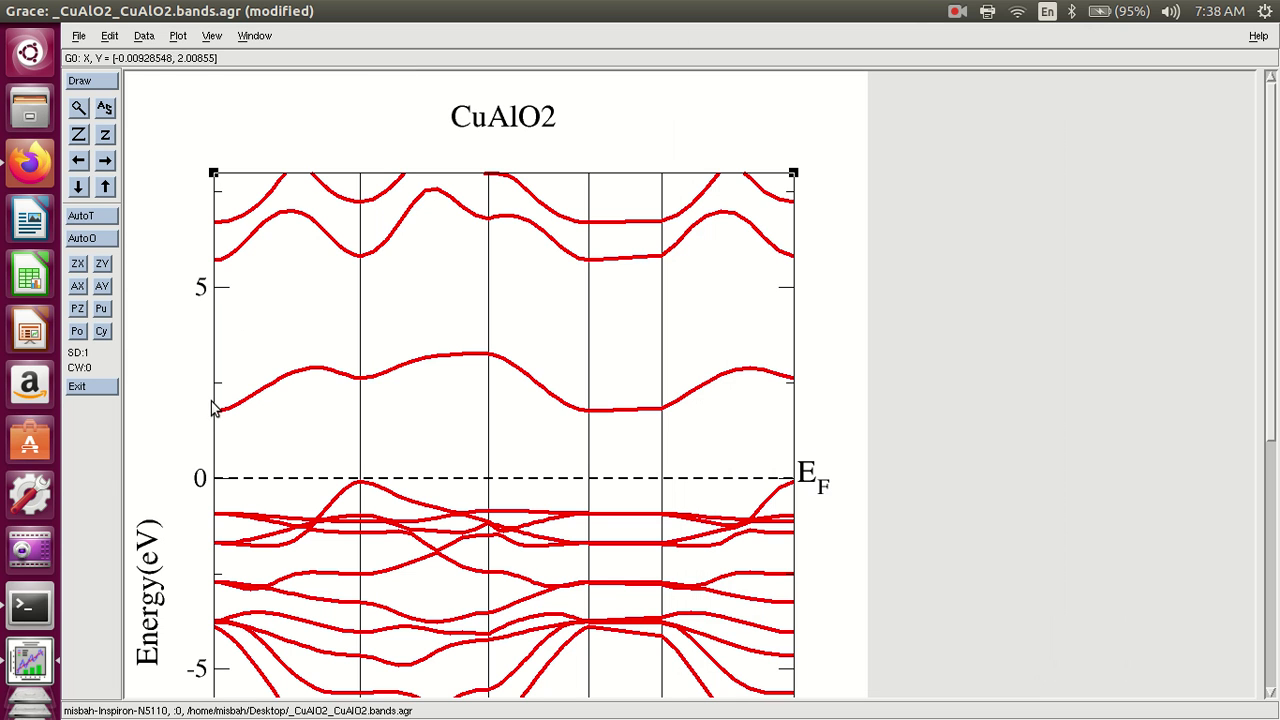
# Give the Y axis a major tick spacing of 1 with 4 minor ticks
pyautogui.doubleClick(221, 288)
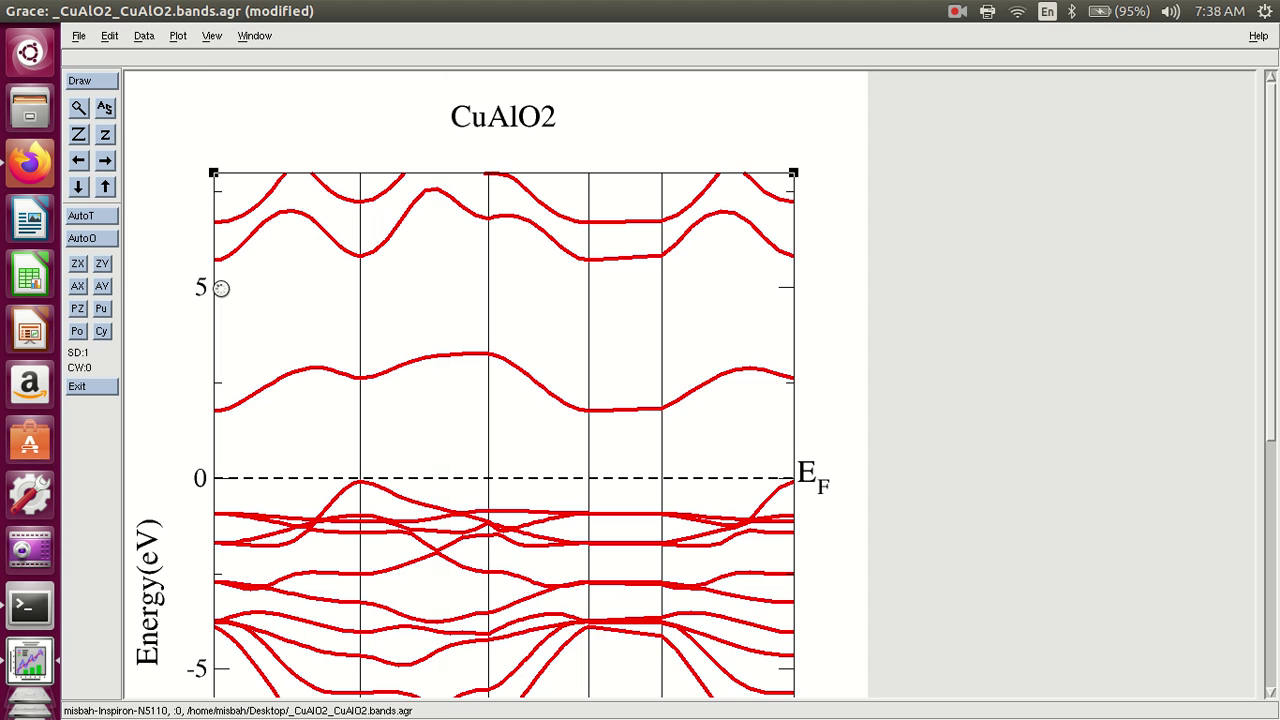
pyautogui.moveTo(770, 90); pyautogui.dragTo(821, 53)
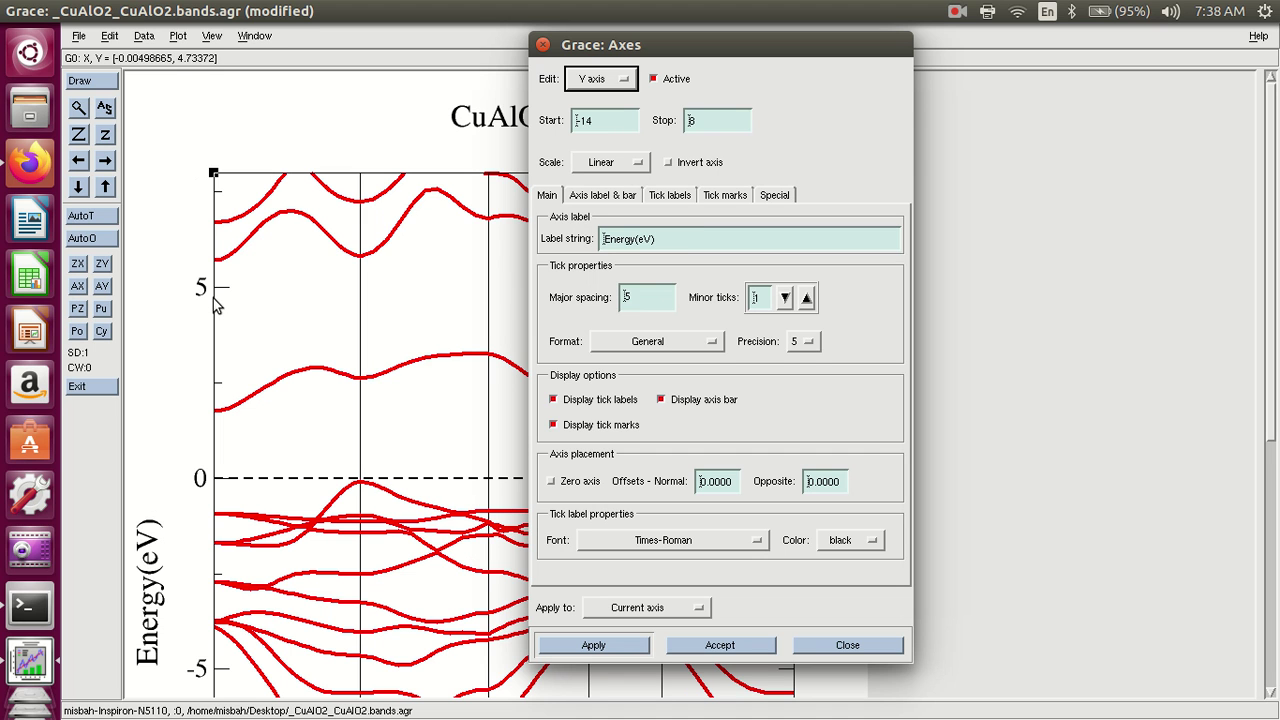
pyautogui.click(640, 303)
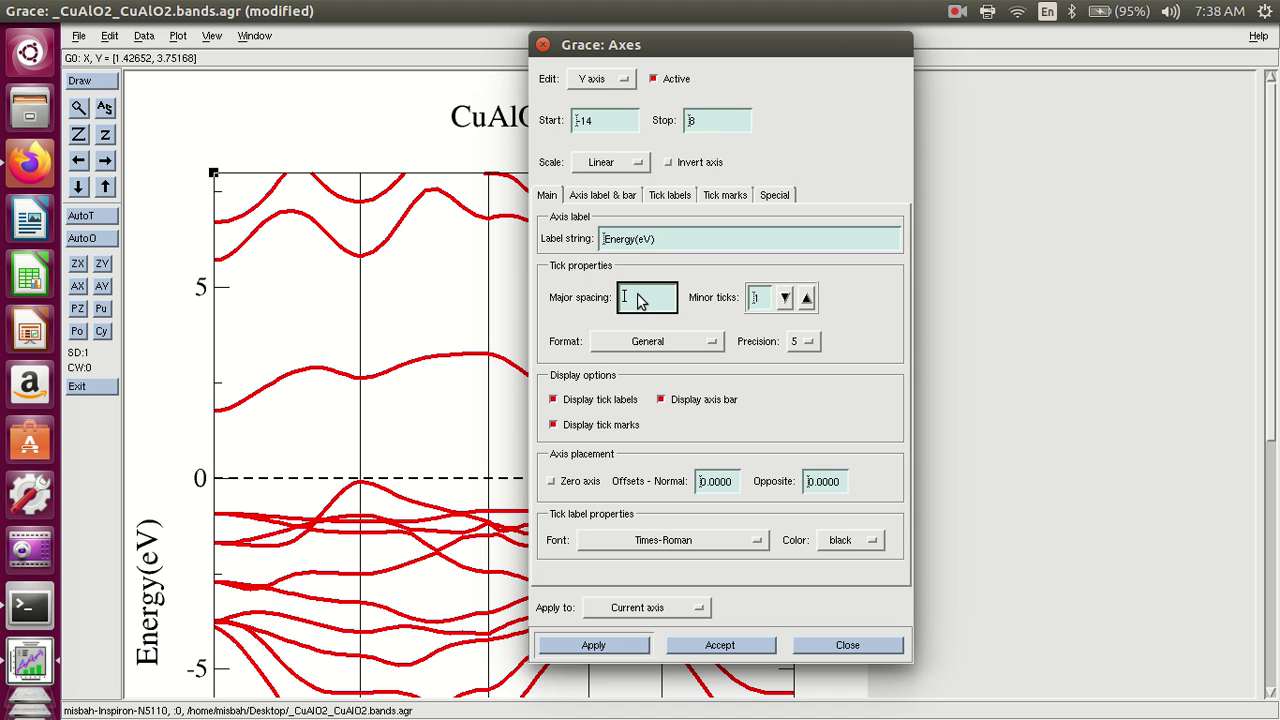
pyautogui.write('1')
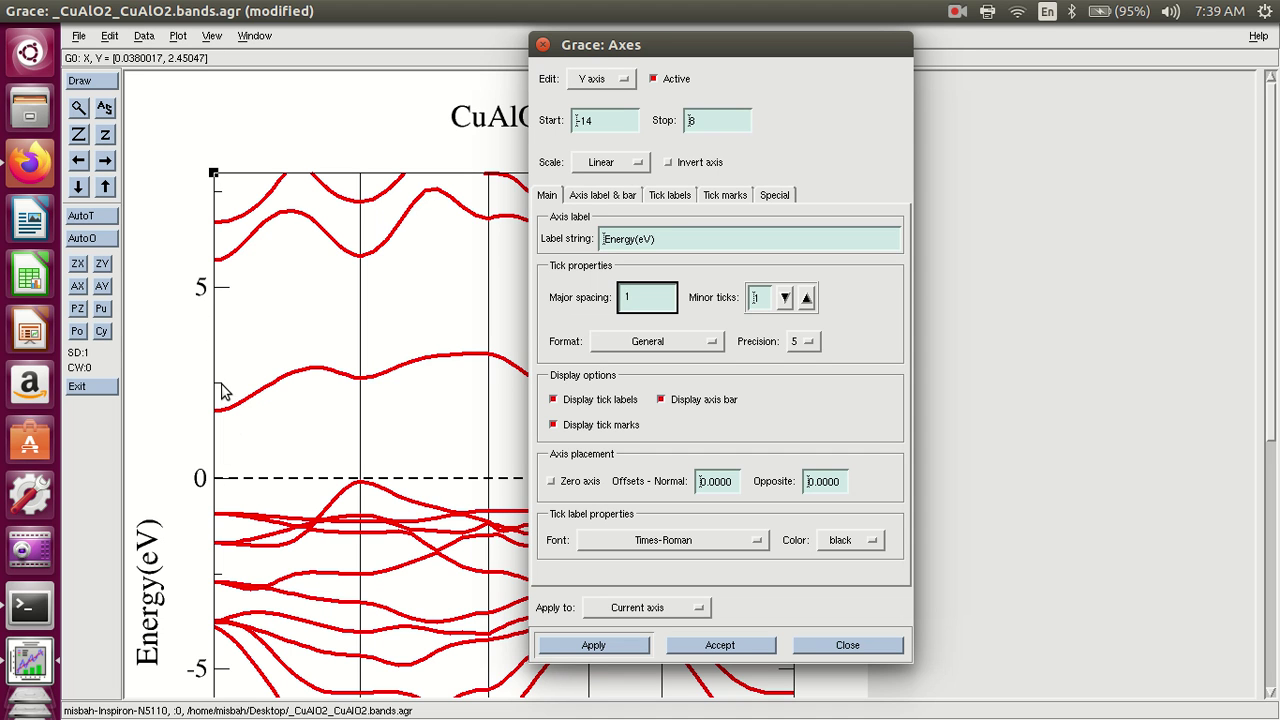
pyautogui.click(806, 298)
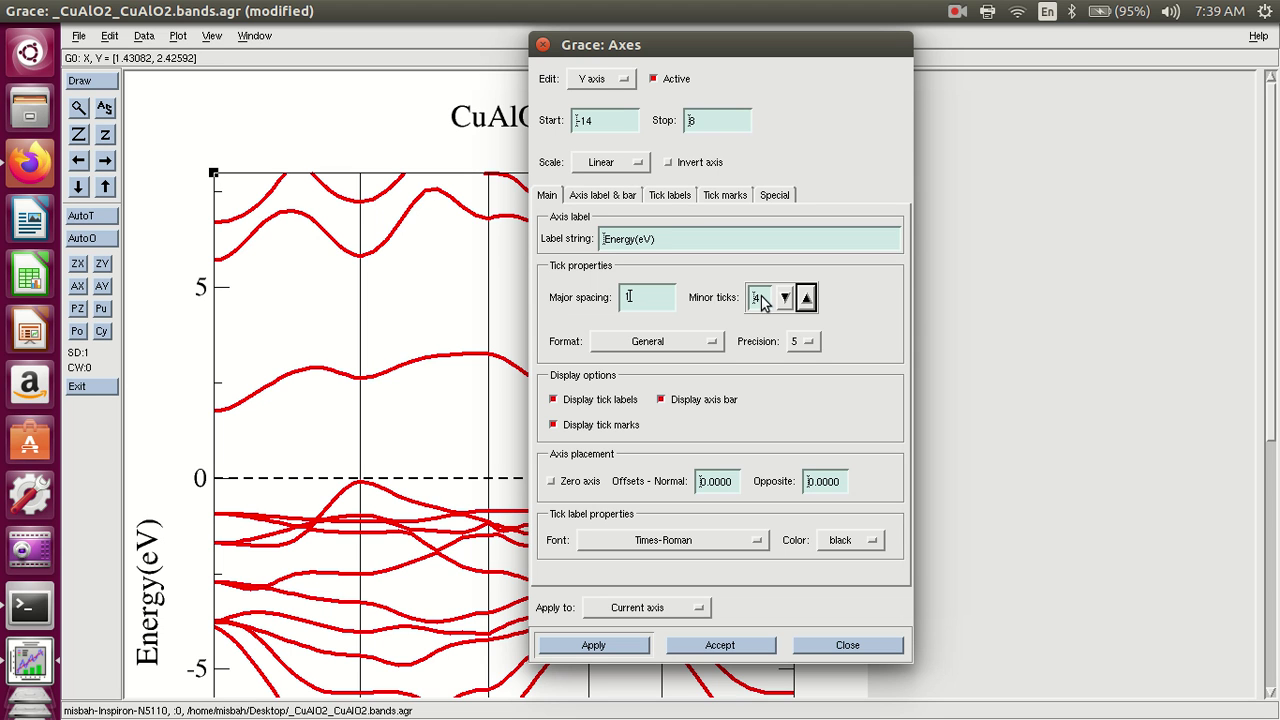
pyautogui.click(762, 298)
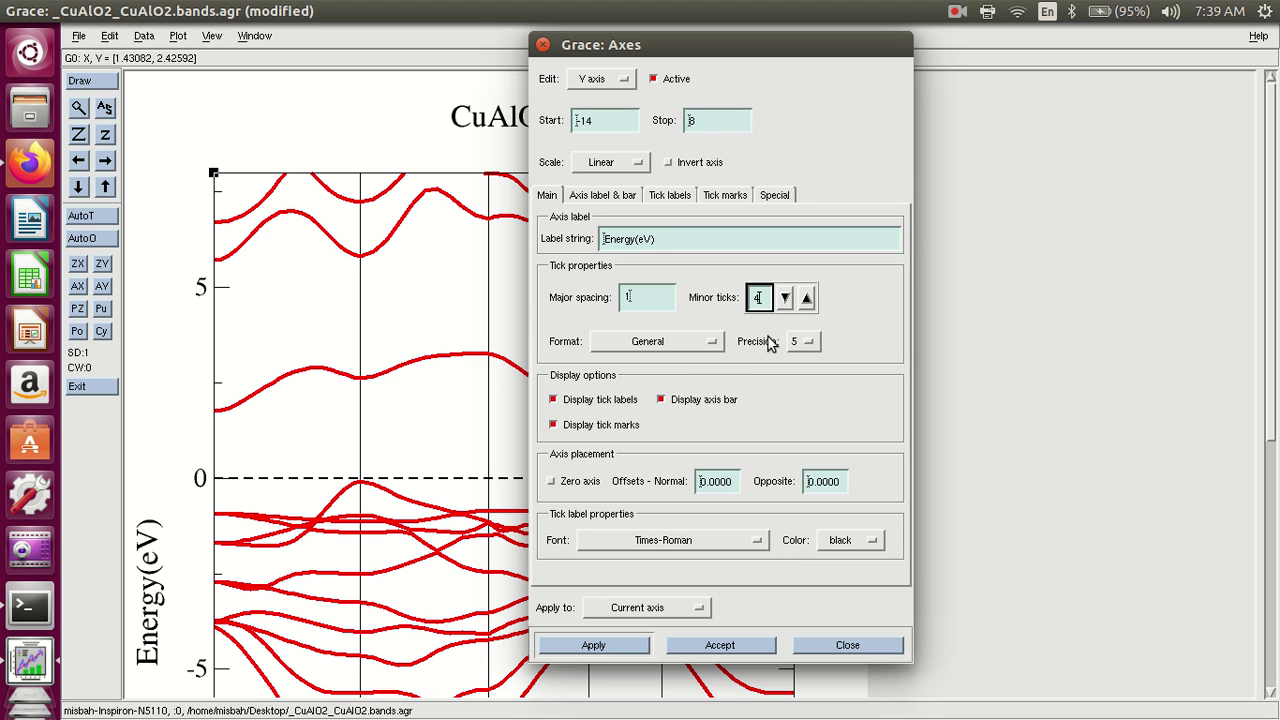
pyautogui.click(605, 648)
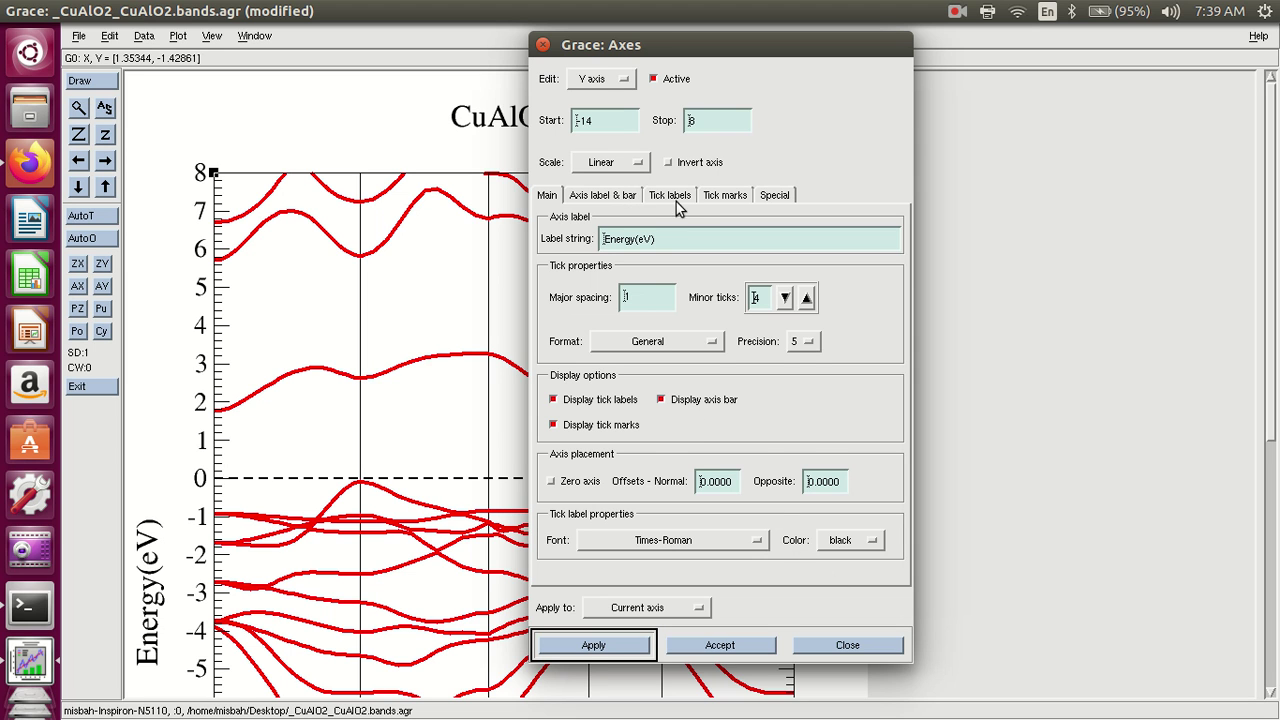
# Make the Y-axis tick marks point outward
pyautogui.click(723, 196)
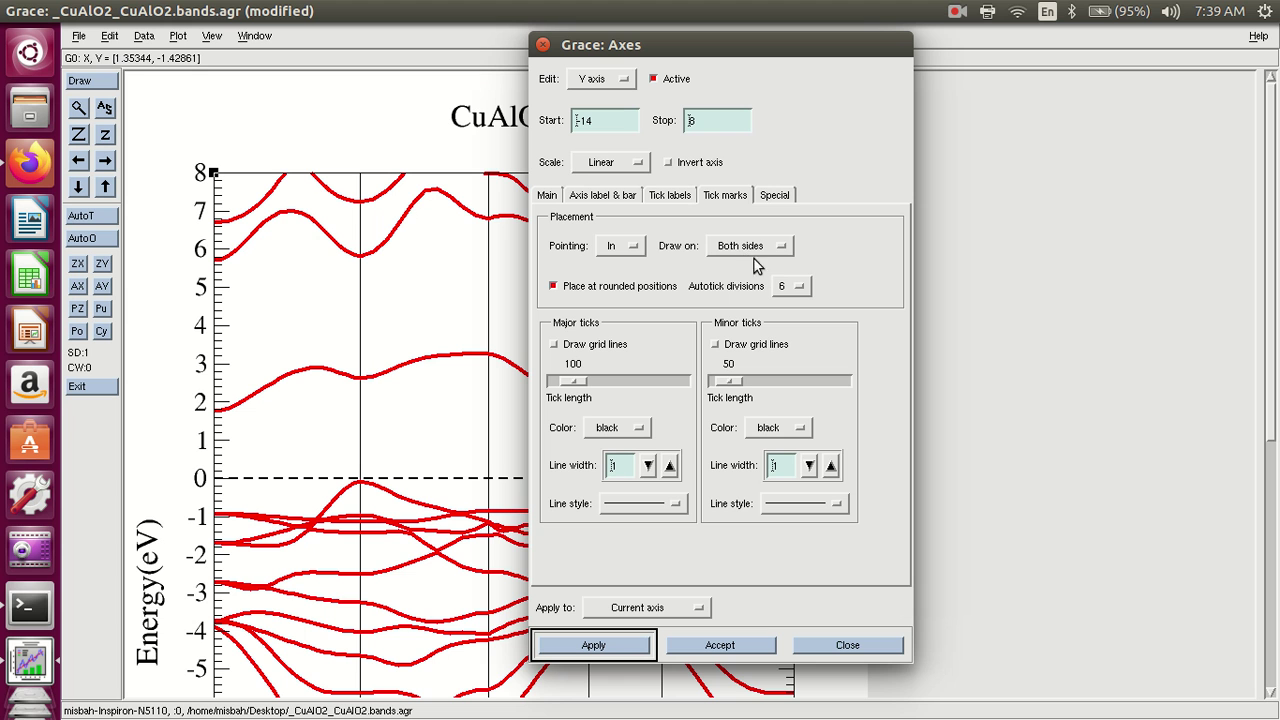
pyautogui.moveTo(770, 46); pyautogui.dragTo(843, 50)
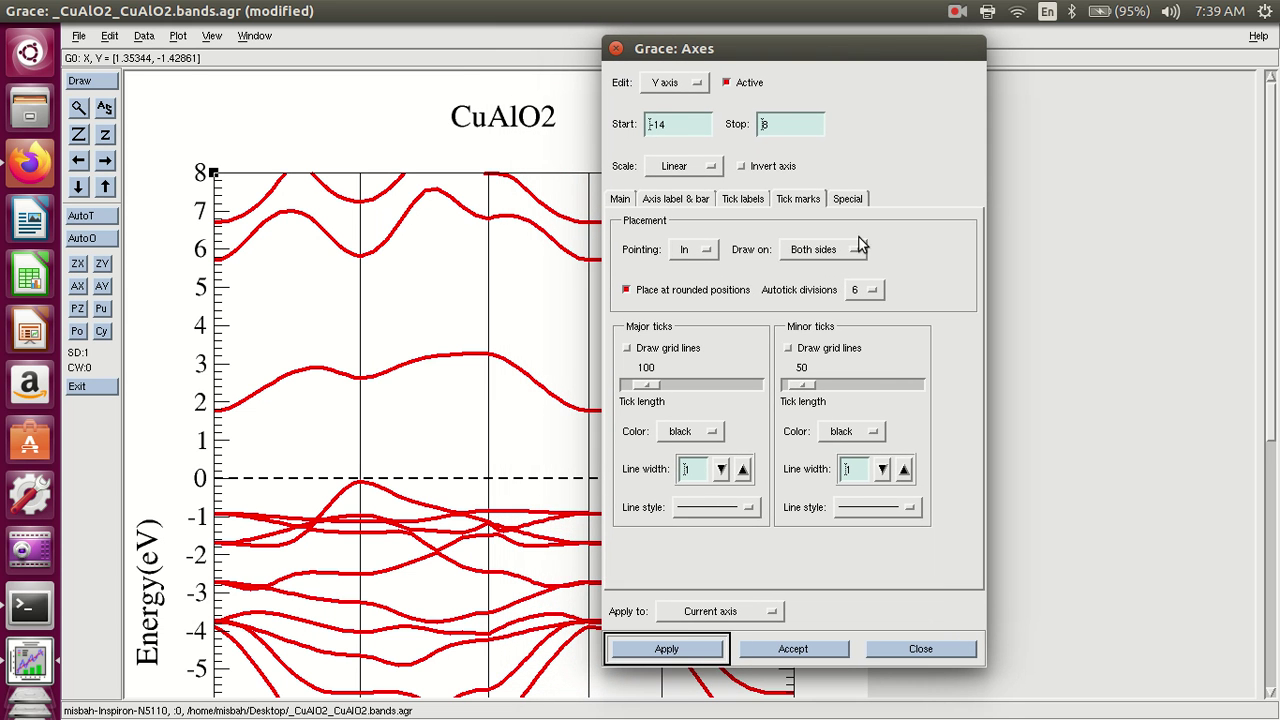
pyautogui.click(703, 257)
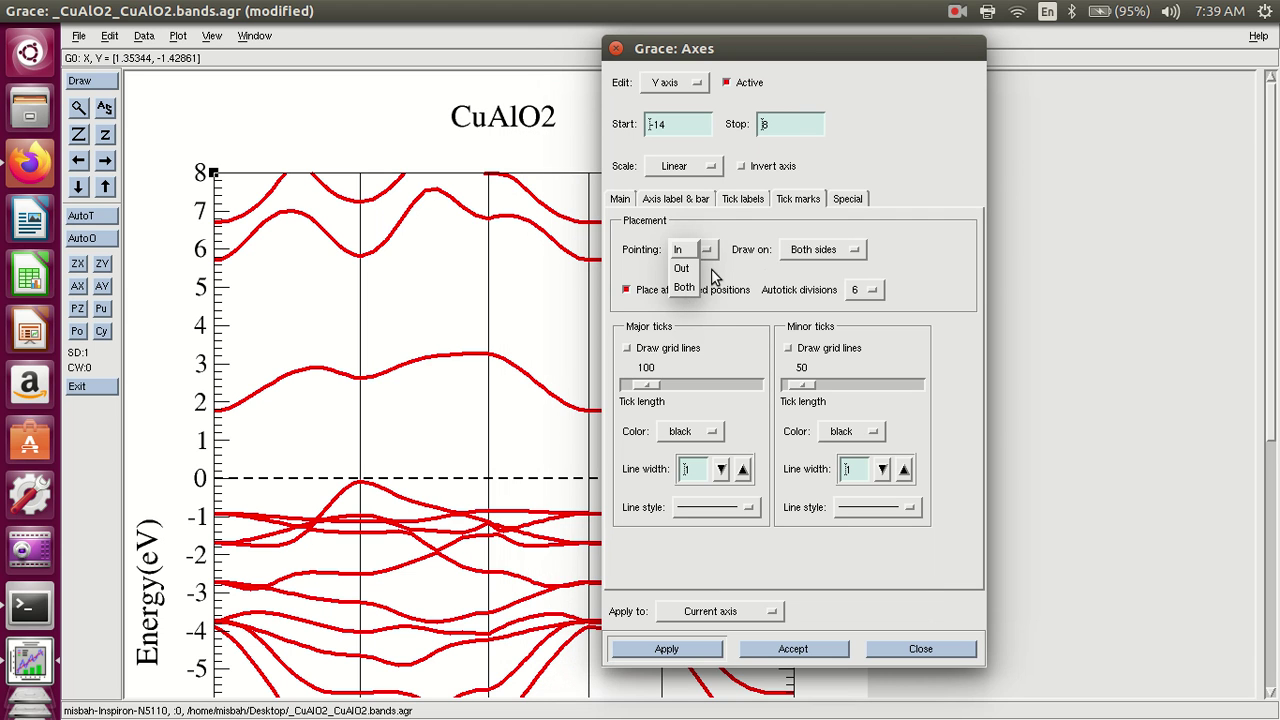
pyautogui.click(691, 271)
pyautogui.click(694, 650)
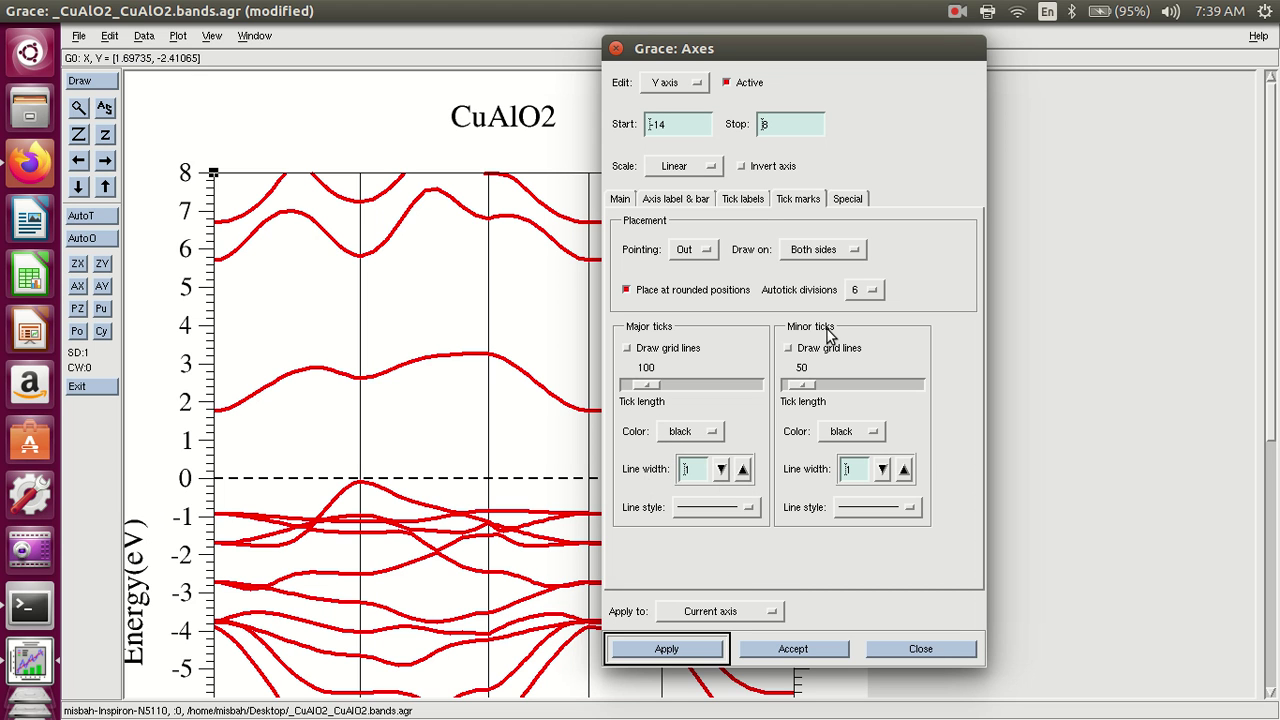
# Set Y-axis major and minor tick widths to 1.5 and lengths to 66 and 33
pyautogui.click(743, 470)
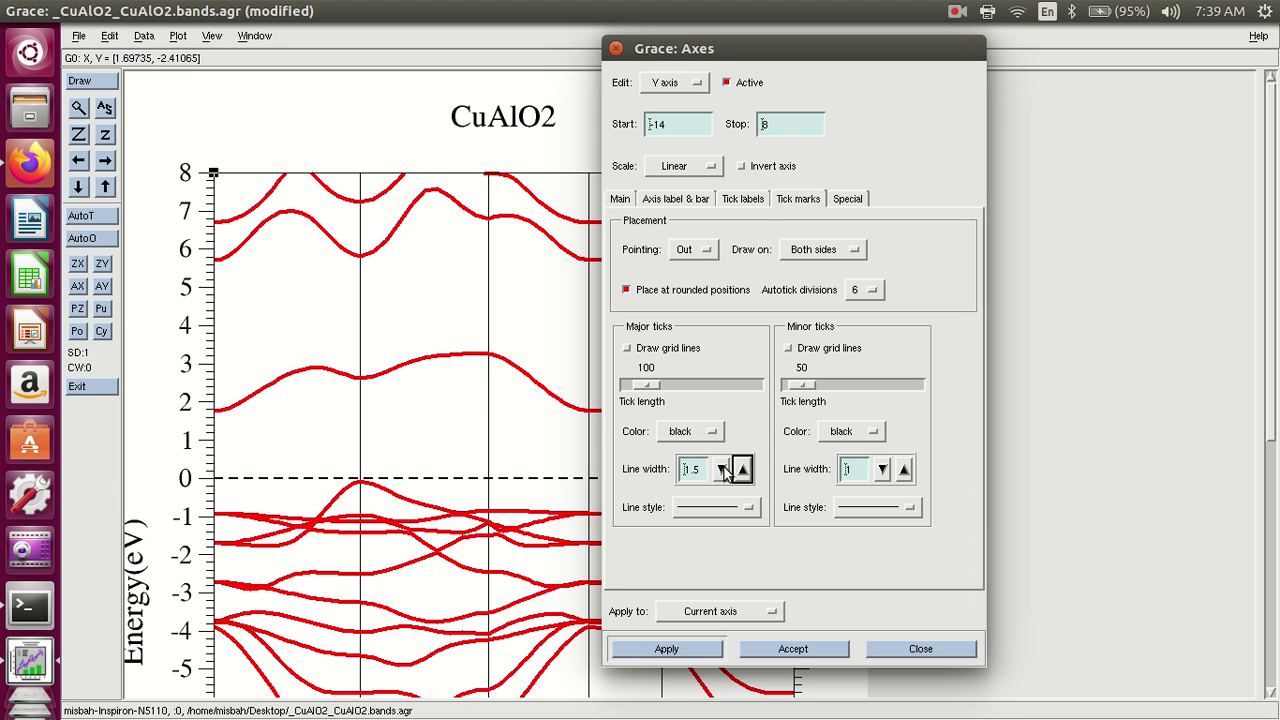
pyautogui.click(905, 470)
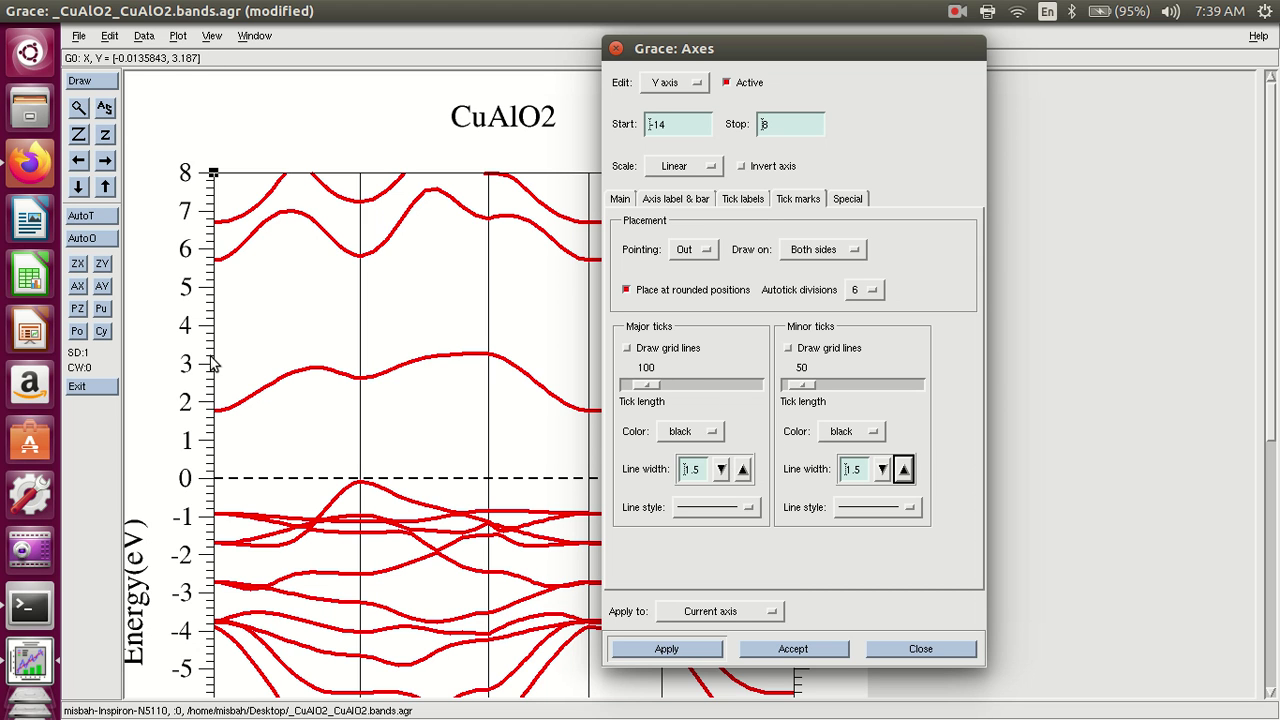
pyautogui.moveTo(651, 386); pyautogui.dragTo(648, 394)
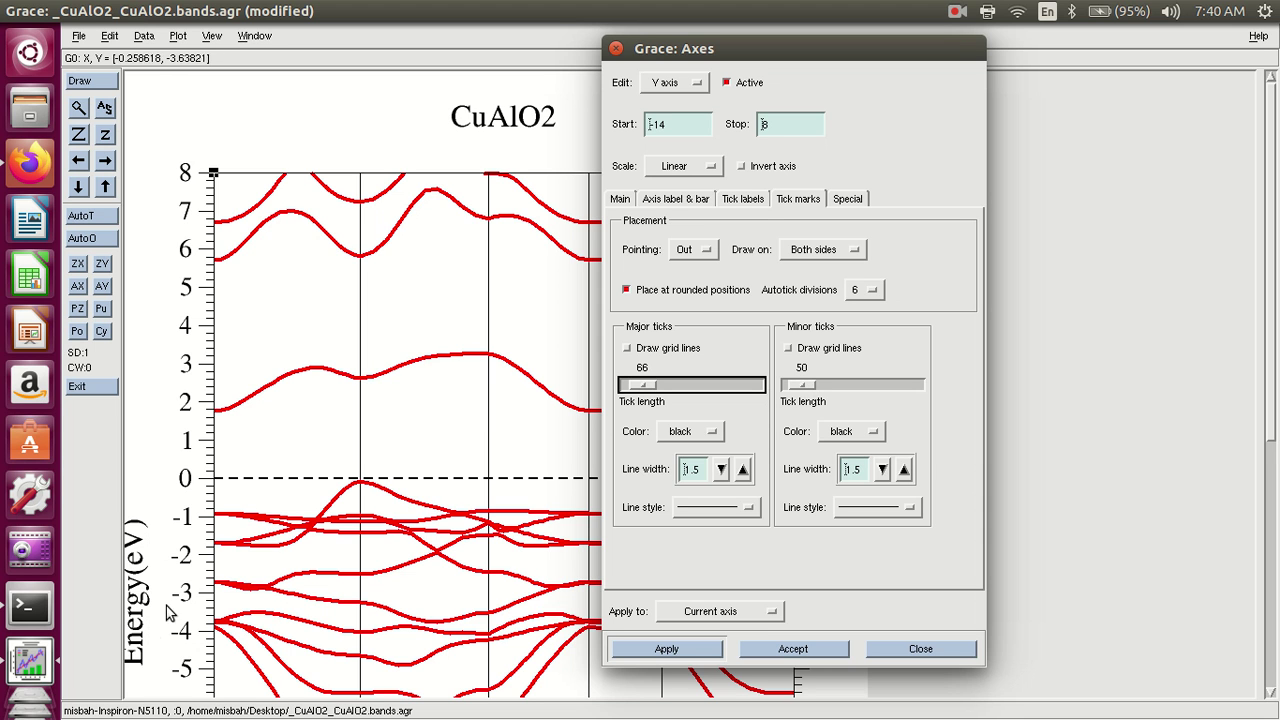
pyautogui.click(806, 390)
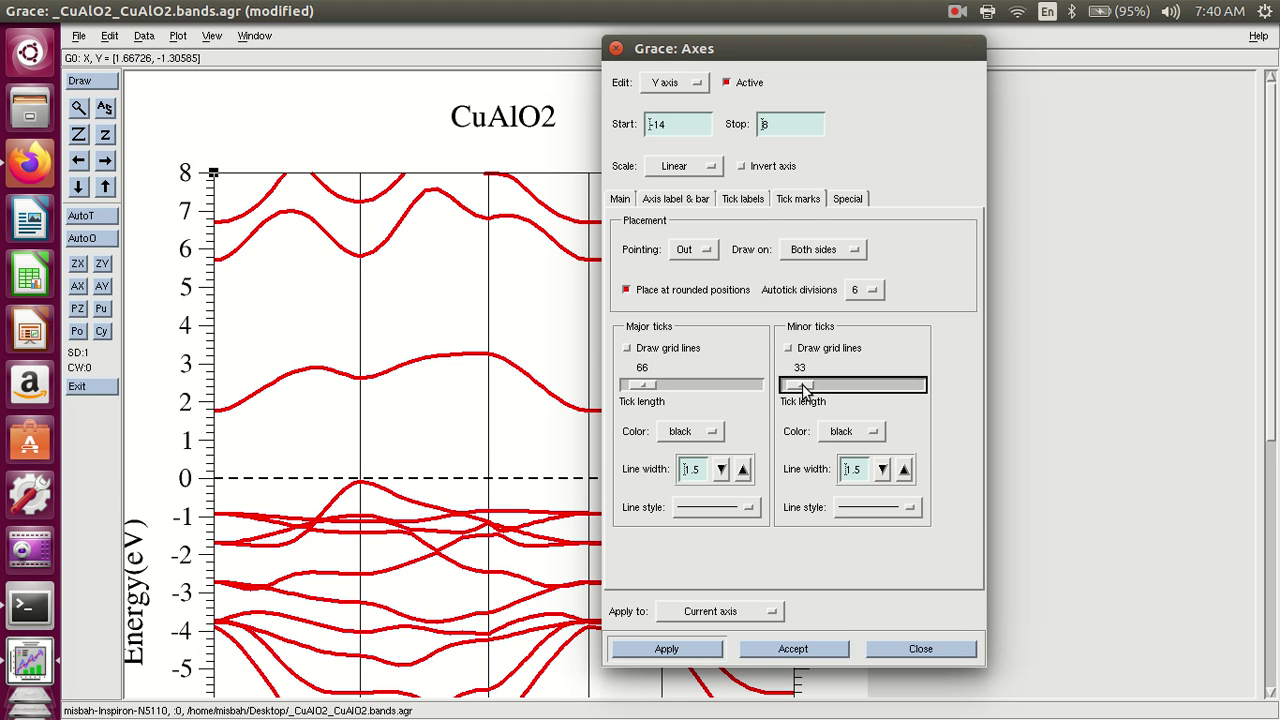
pyautogui.click(688, 649)
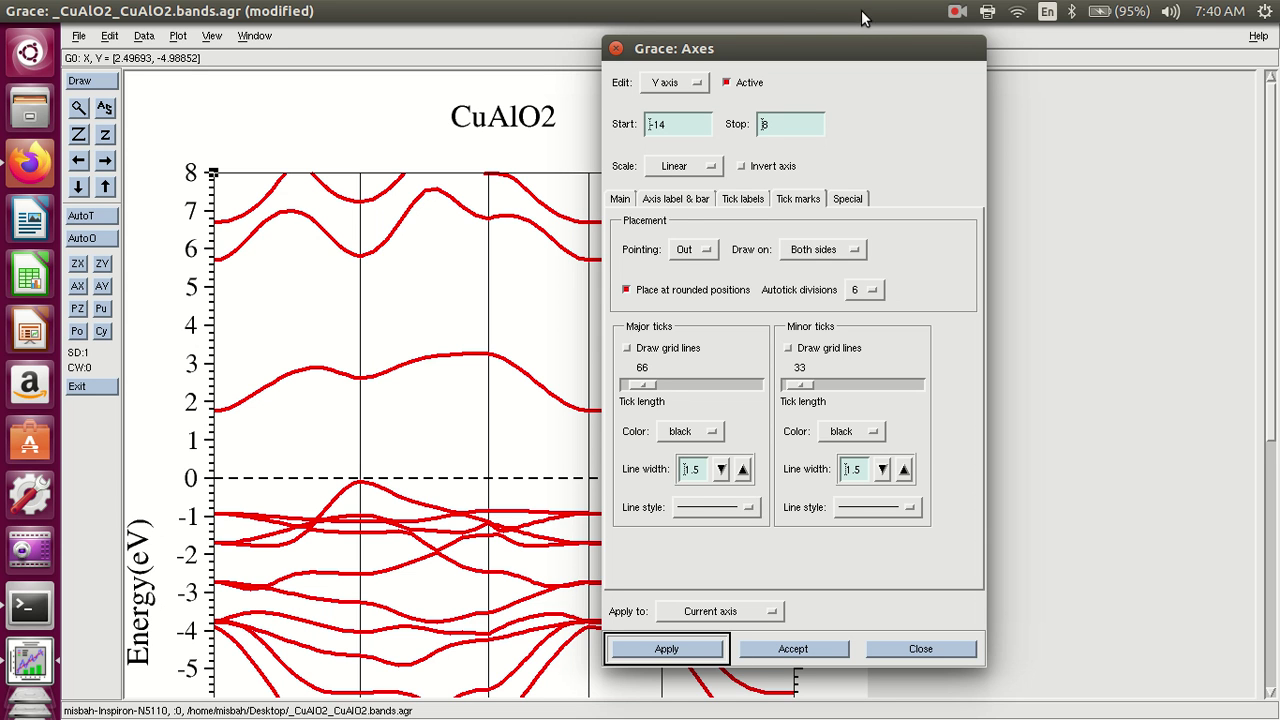
pyautogui.moveTo(885, 59); pyautogui.dragTo(960, 47)
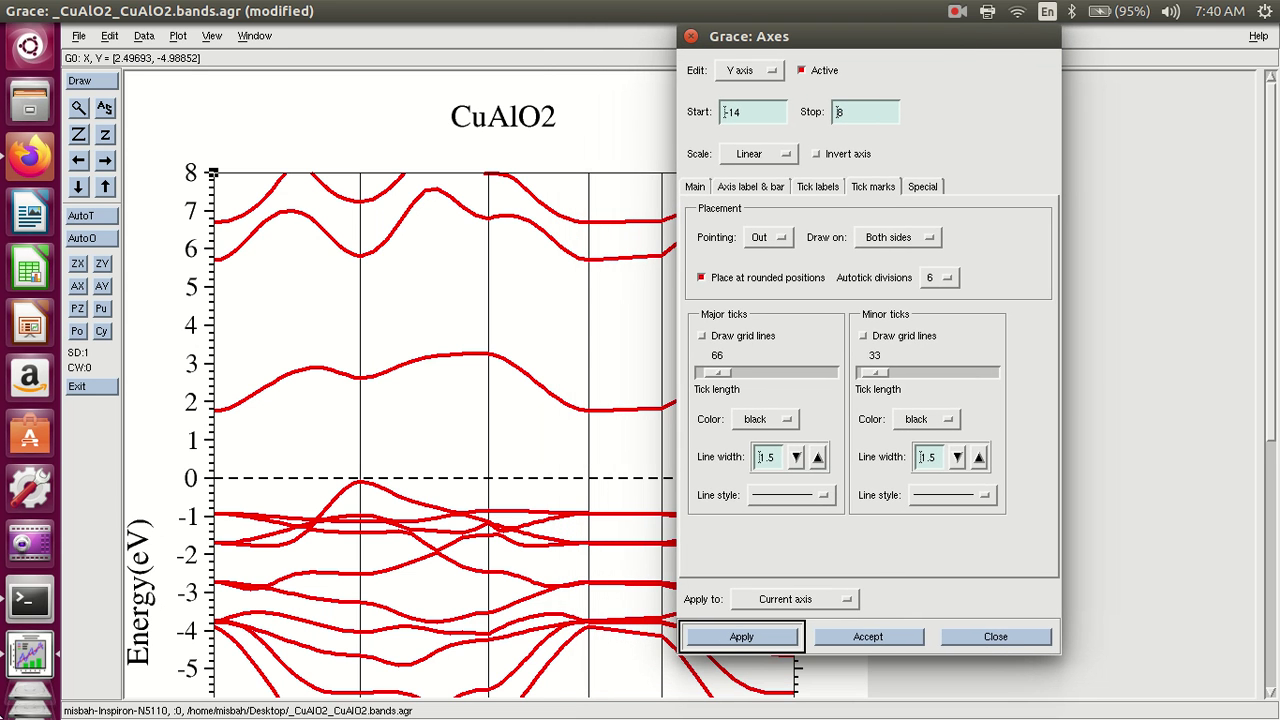
pyautogui.click(768, 185)
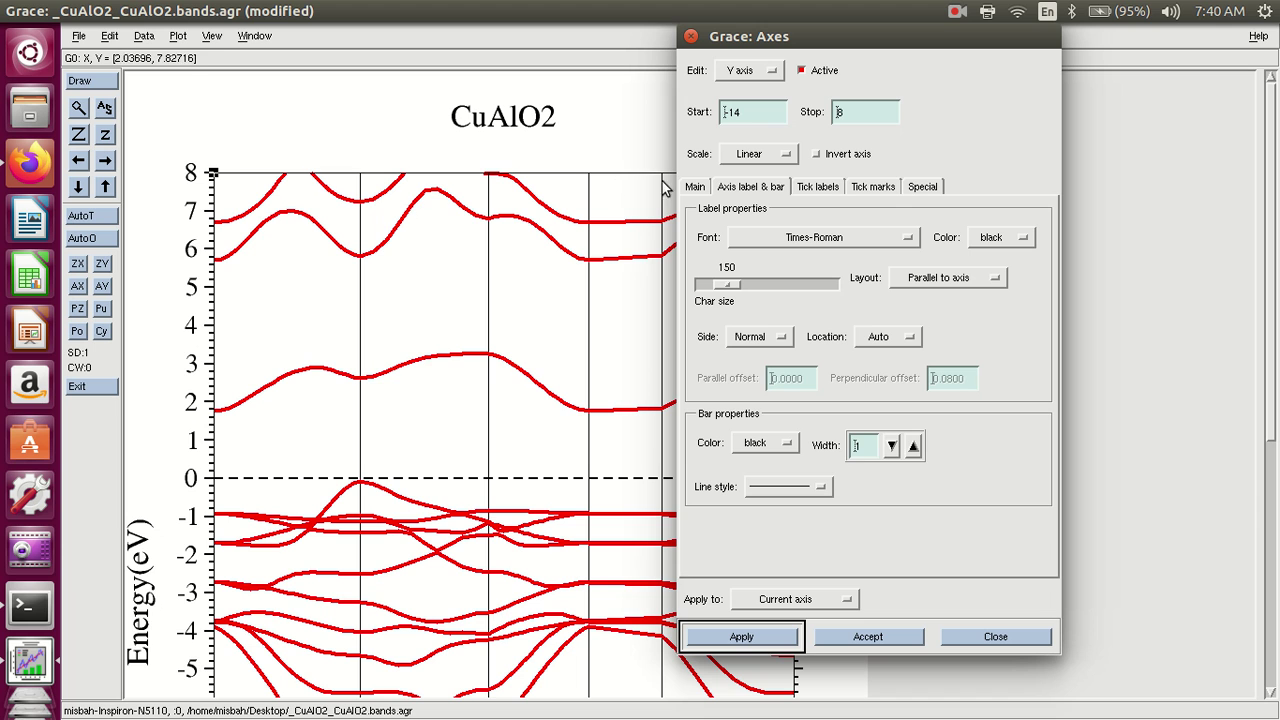
# Set the Y-axis bar width to 2 and apply it
pyautogui.click(913, 446)
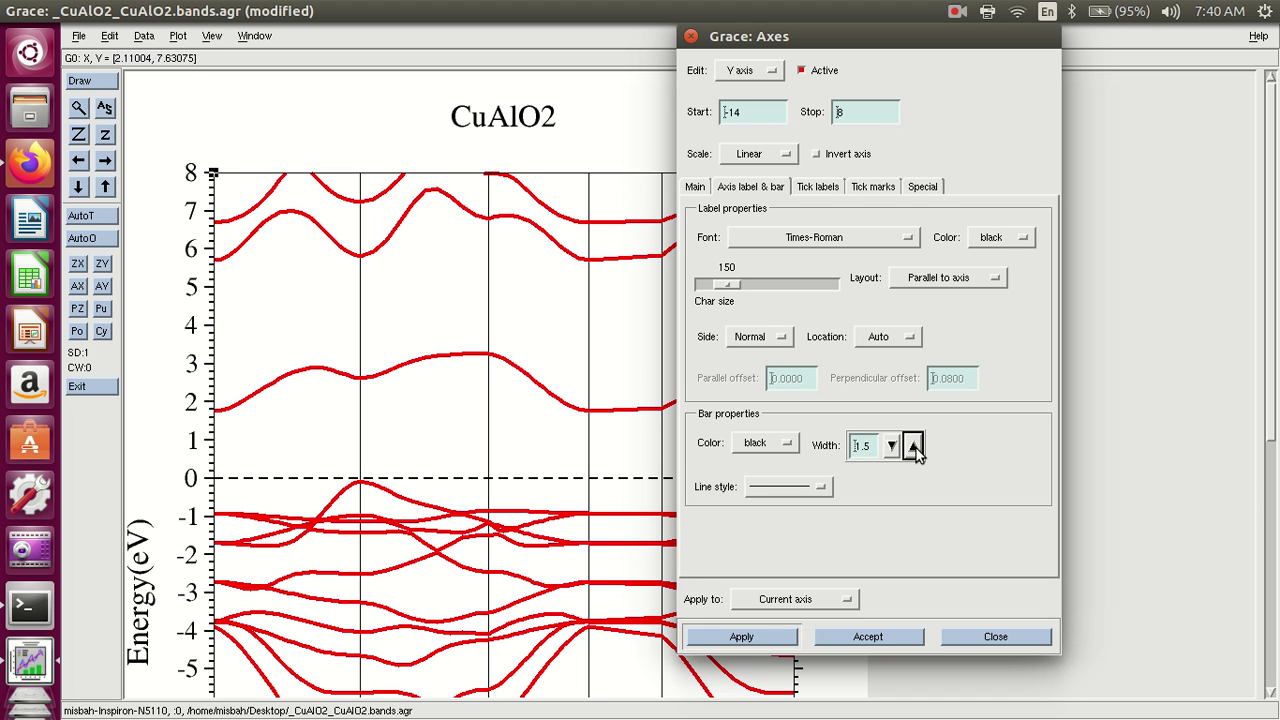
pyautogui.click(766, 636)
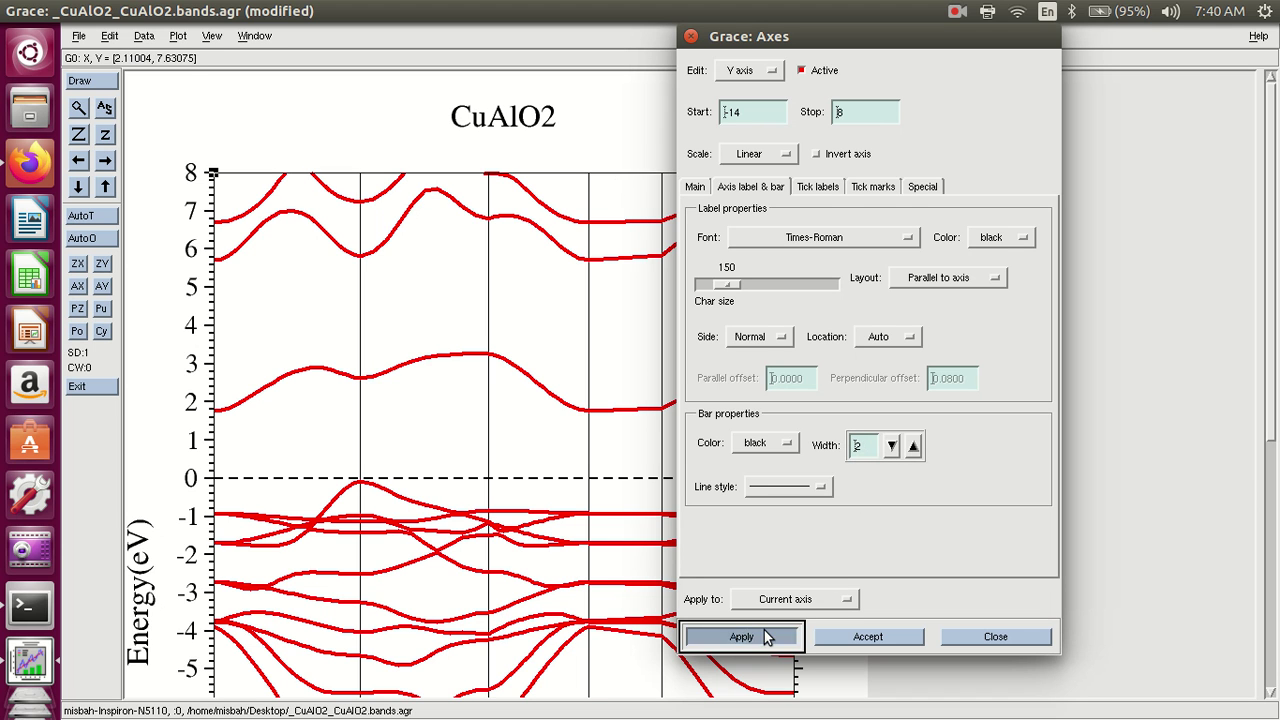
pyautogui.moveTo(905, 25); pyautogui.dragTo(1136, 33)
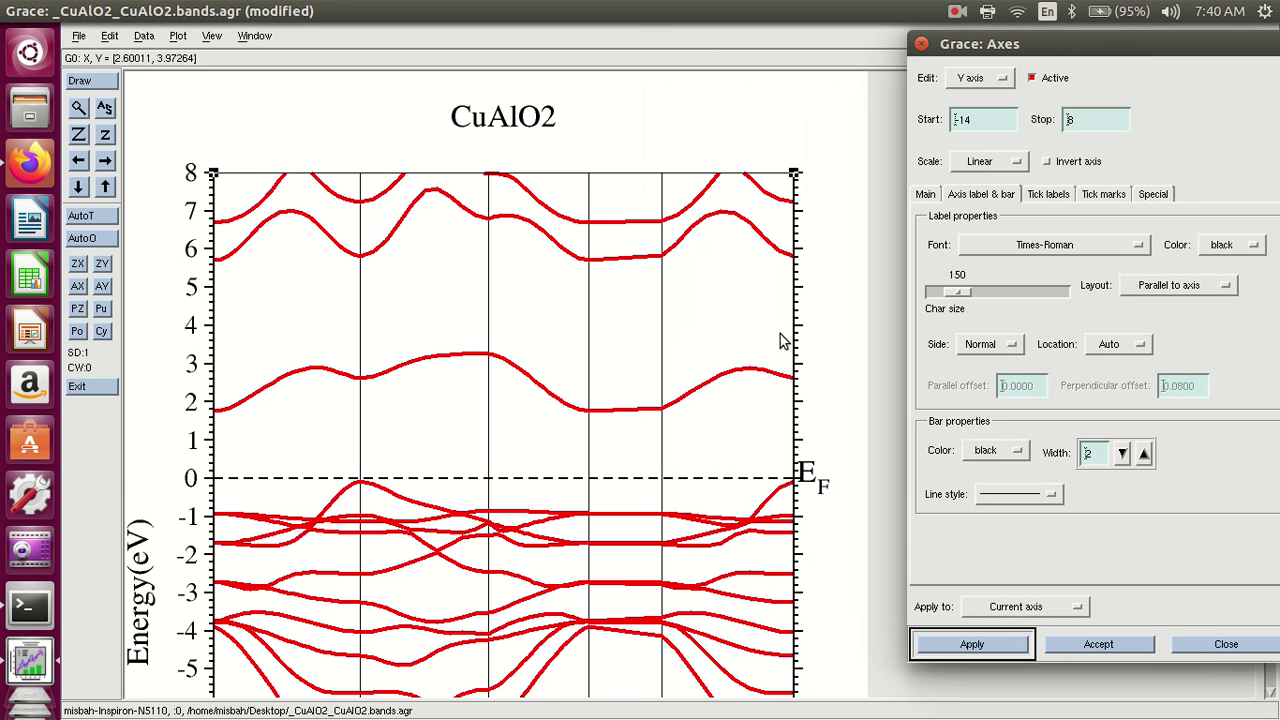
pyautogui.moveTo(1055, 37); pyautogui.dragTo(891, 29)
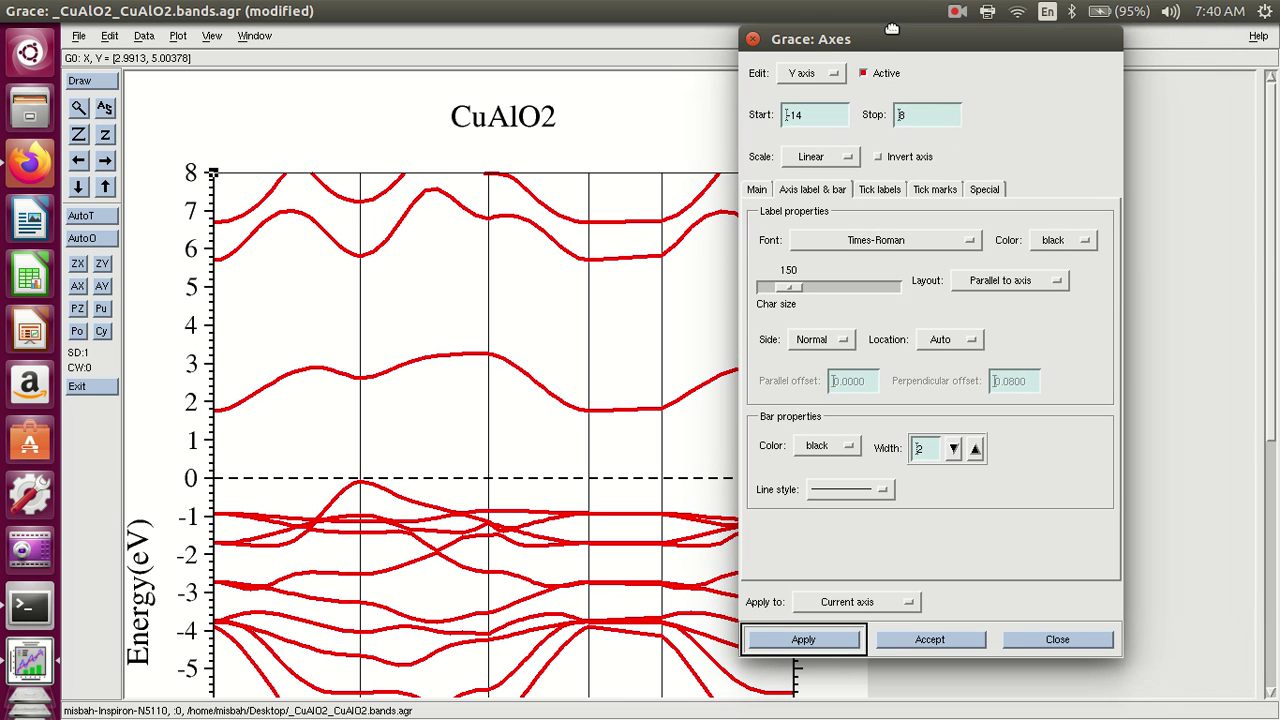
# Switch to the X axis and set its bar width to 1.5
pyautogui.click(836, 80)
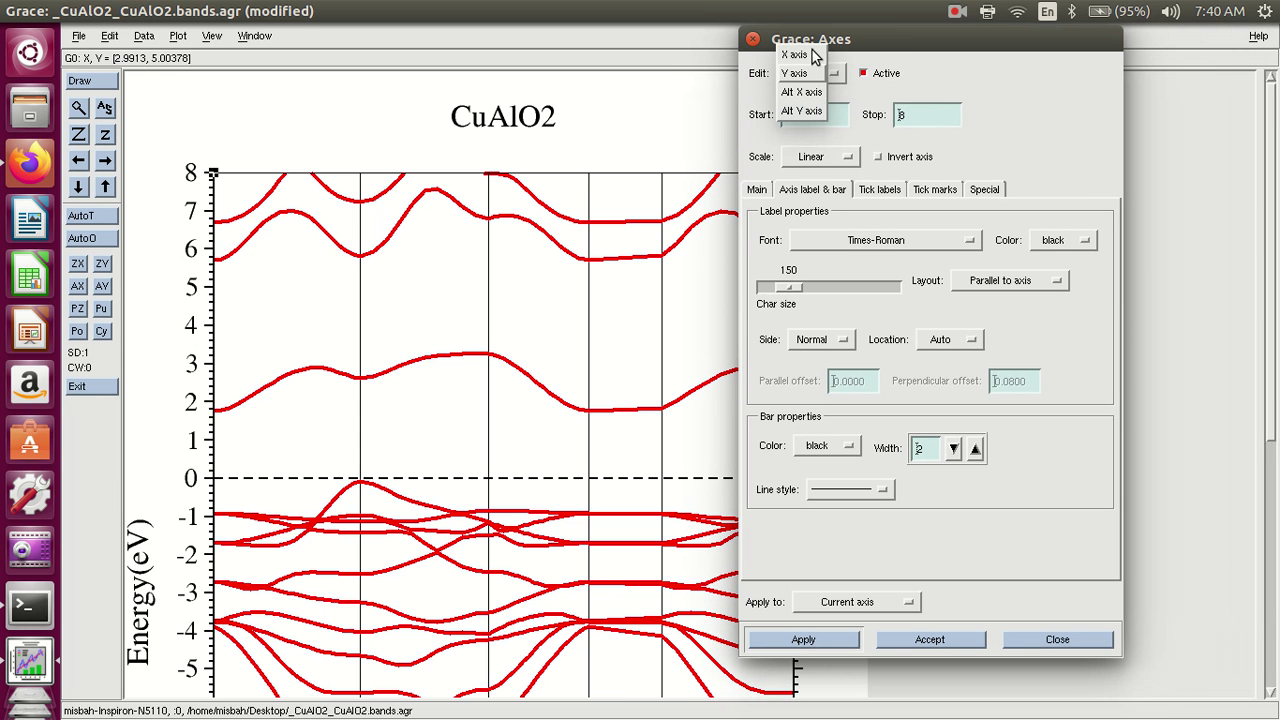
pyautogui.click(800, 55)
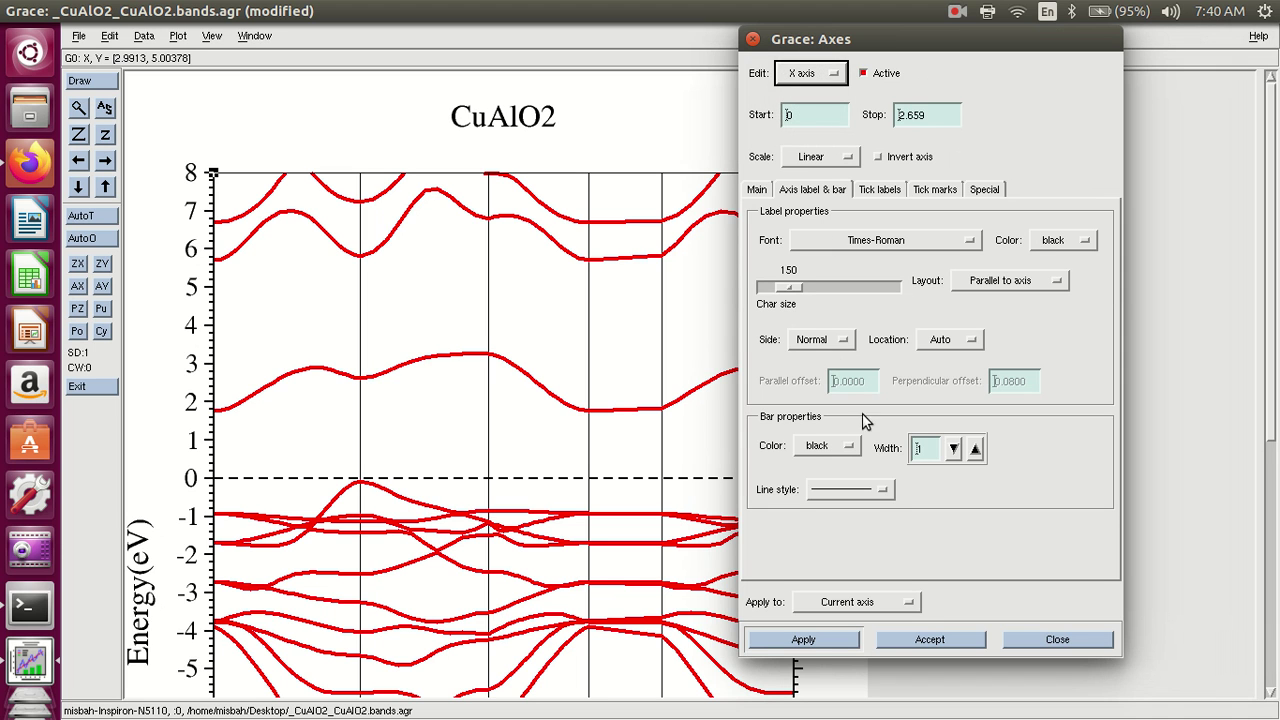
pyautogui.click(975, 450)
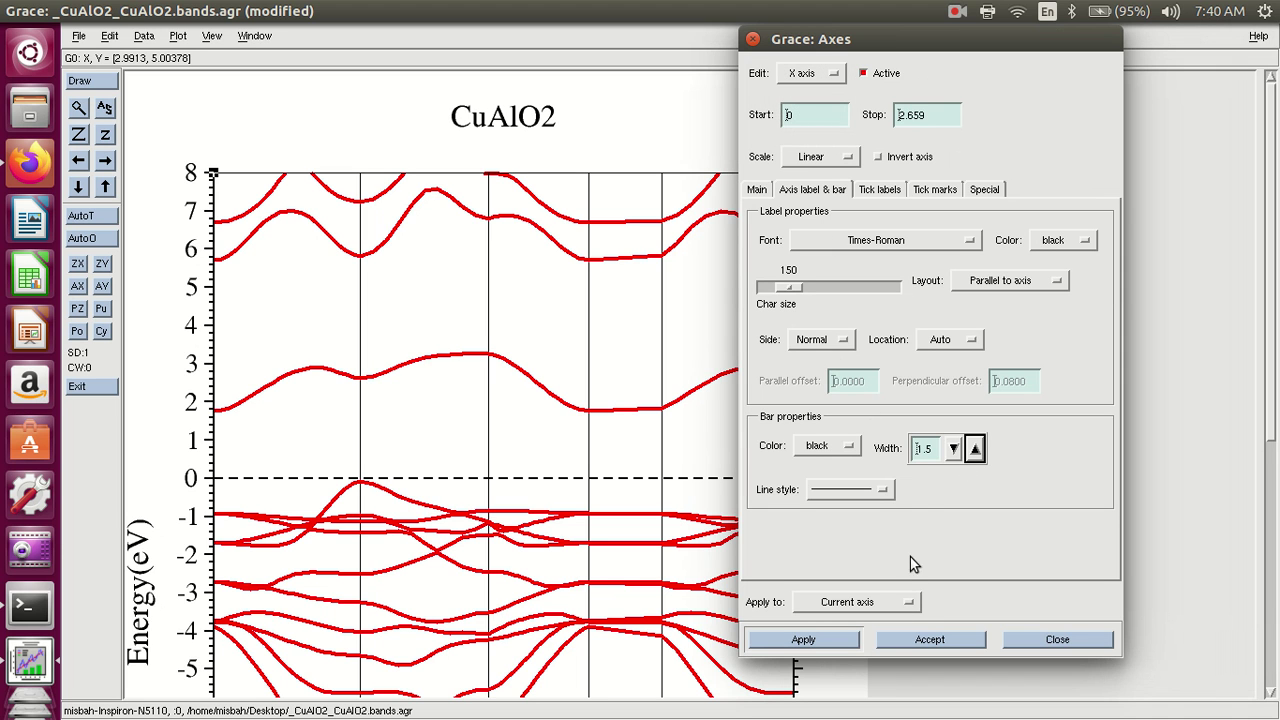
pyautogui.click(808, 640)
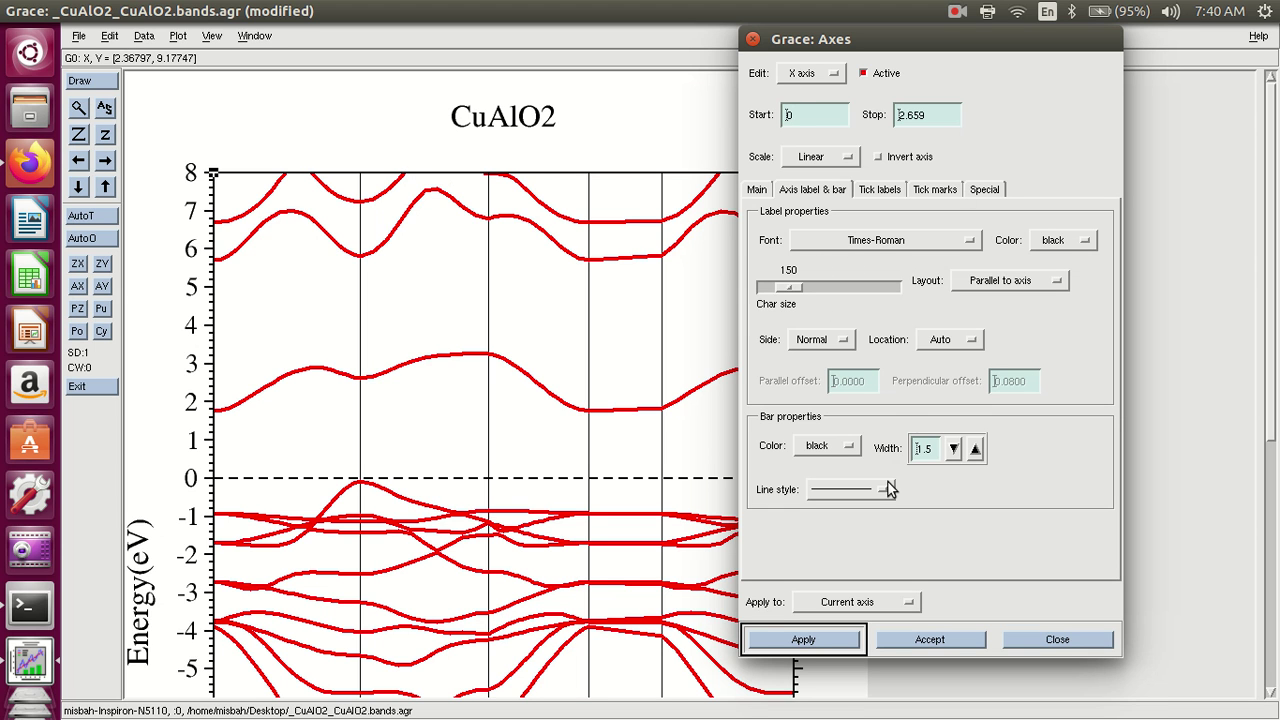
pyautogui.moveTo(947, 38); pyautogui.dragTo(964, 60)
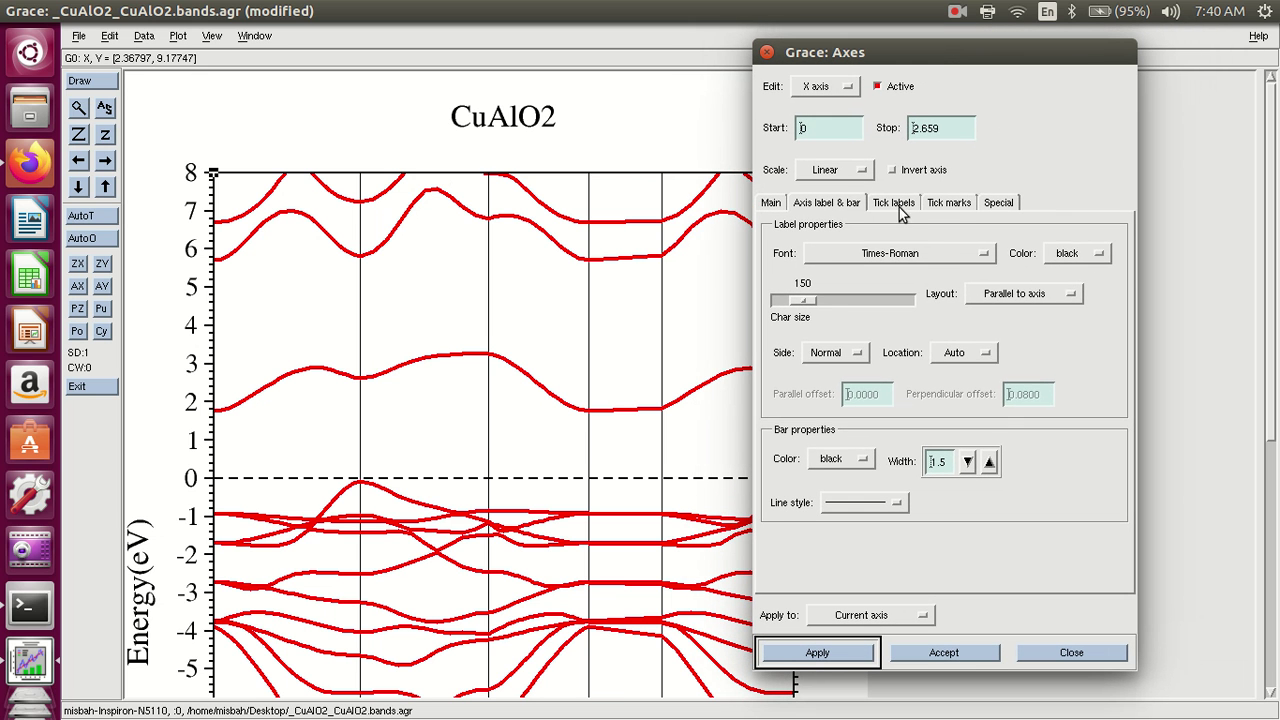
# Look through the X-axis Tick labels and Tick marks settings
pyautogui.click(896, 203)
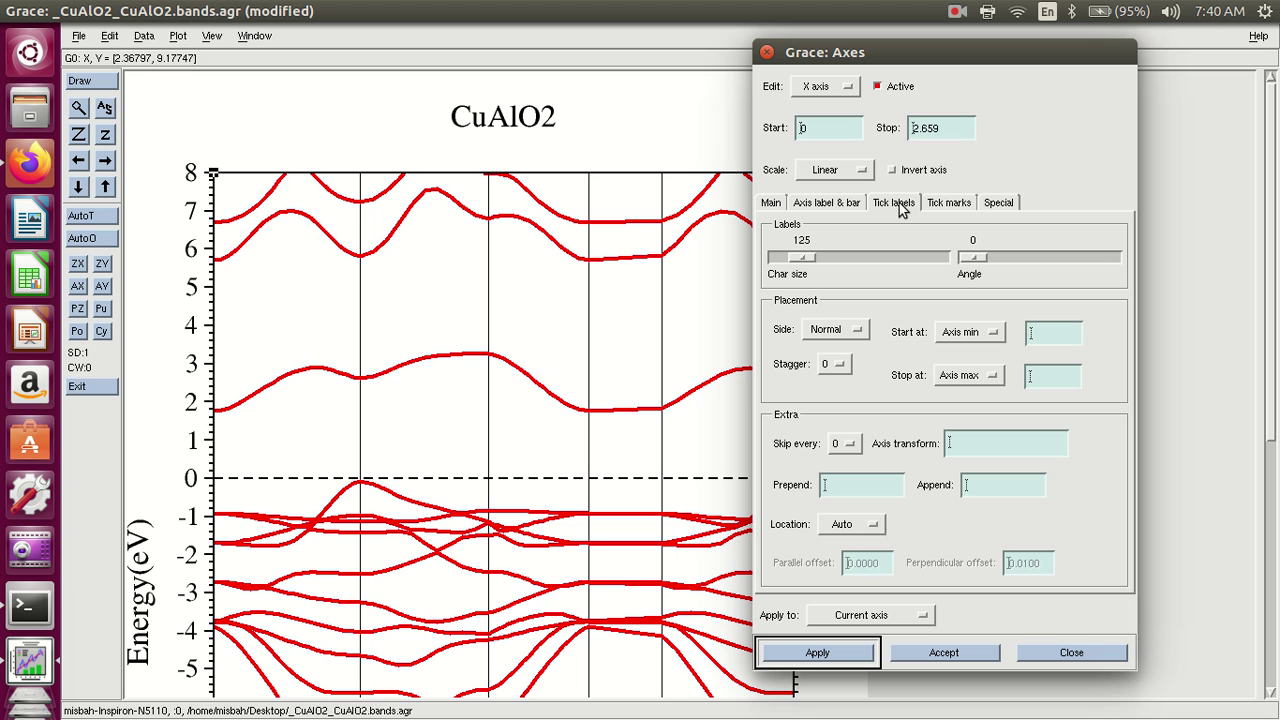
pyautogui.click(955, 206)
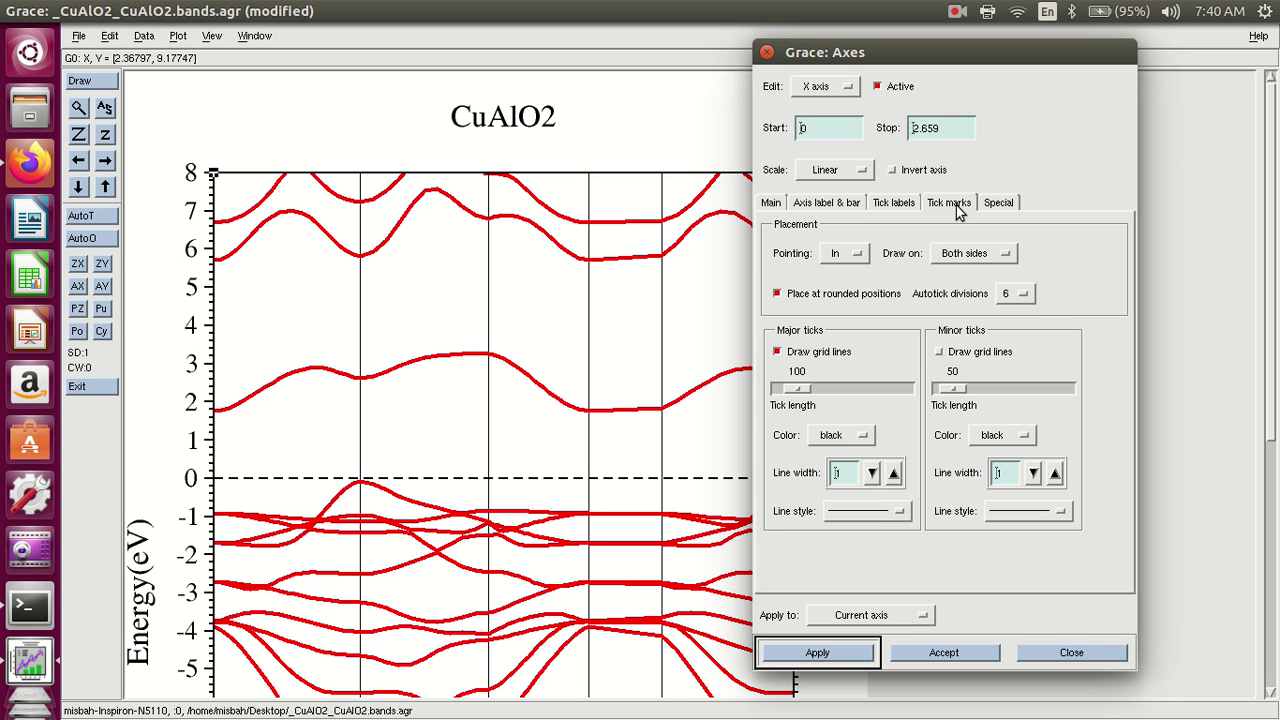
pyautogui.click(840, 207)
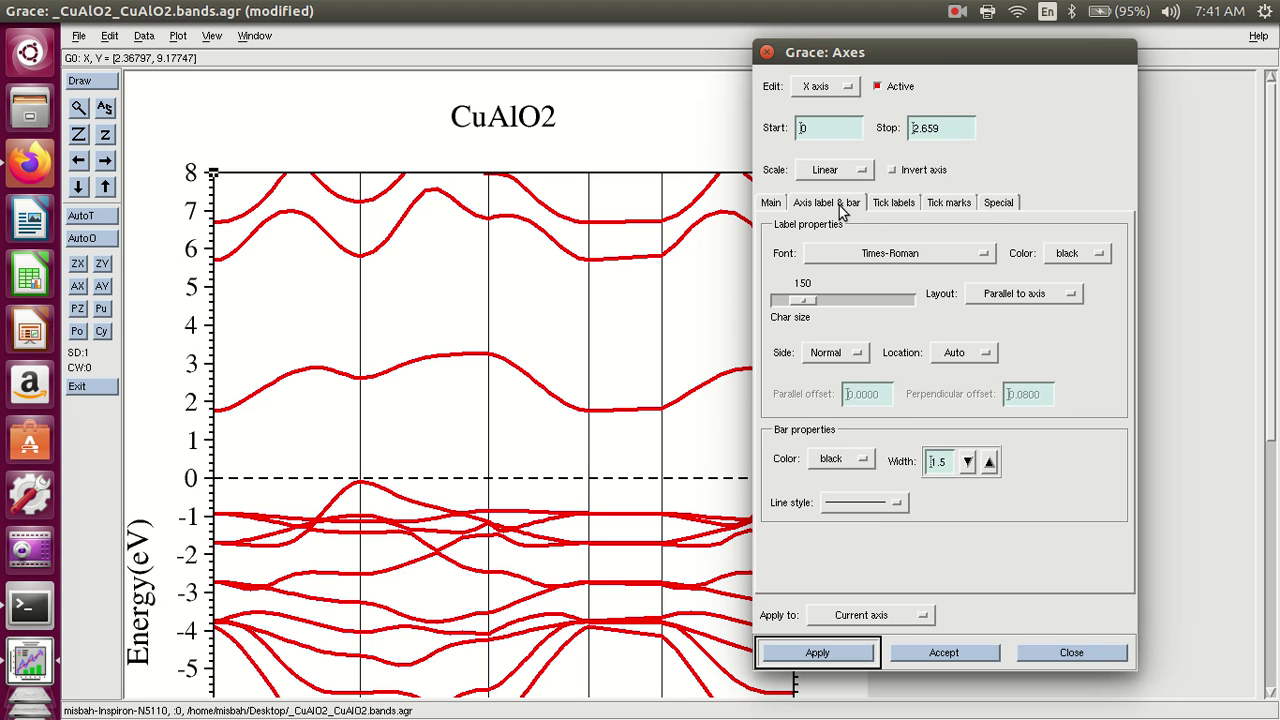
pyautogui.click(941, 206)
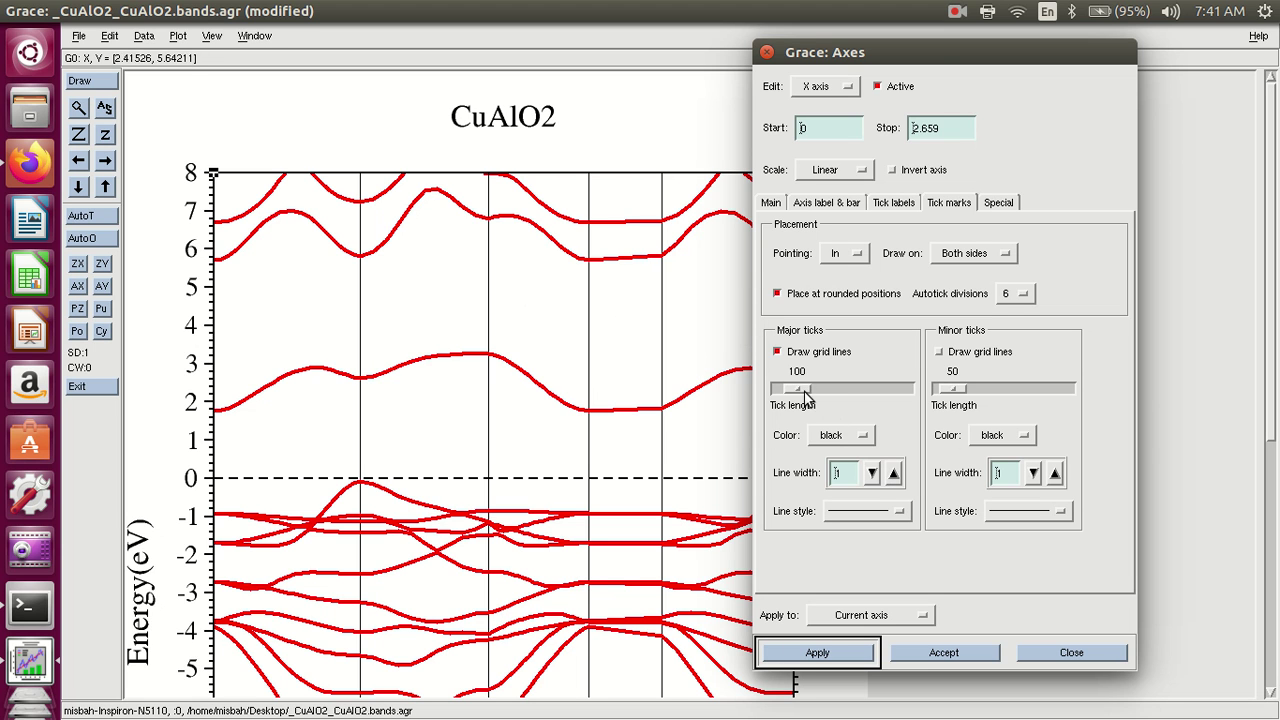
# Set the X-axis major and minor tick line widths to 1.5 and apply
pyautogui.click(893, 473)
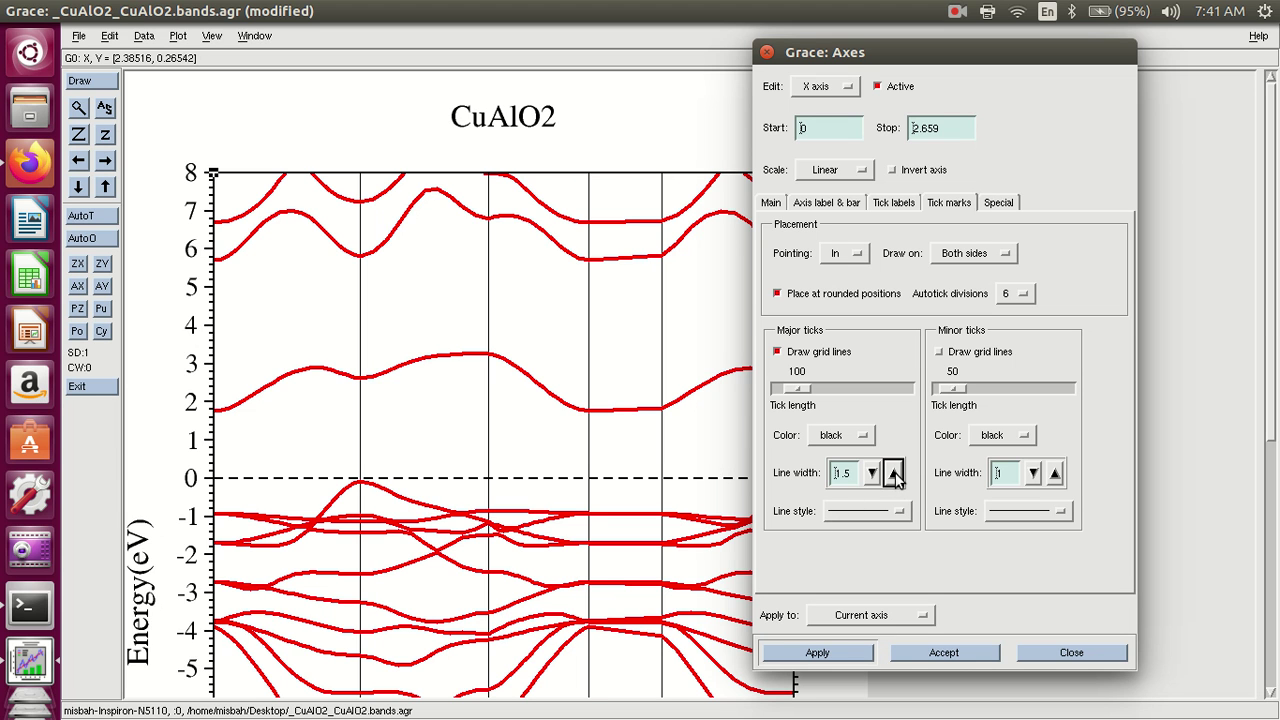
pyautogui.click(1054, 474)
pyautogui.click(808, 655)
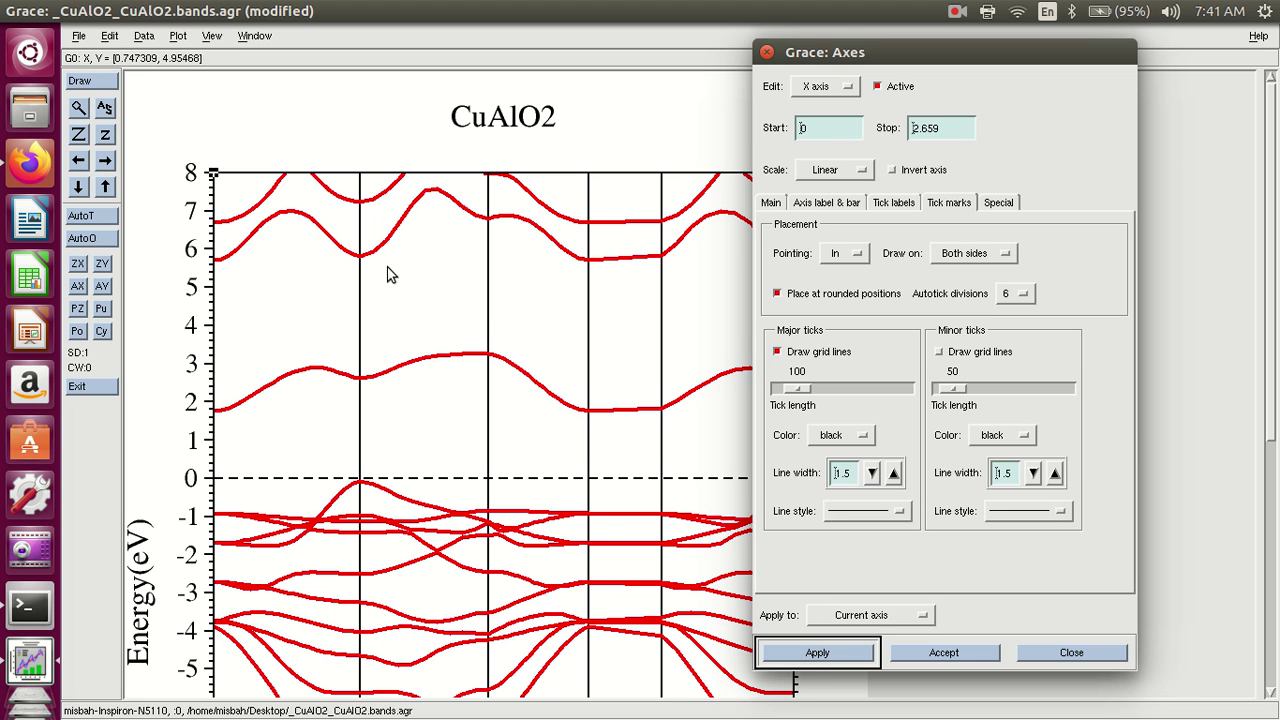
pyautogui.moveTo(858, 60); pyautogui.dragTo(903, 64)
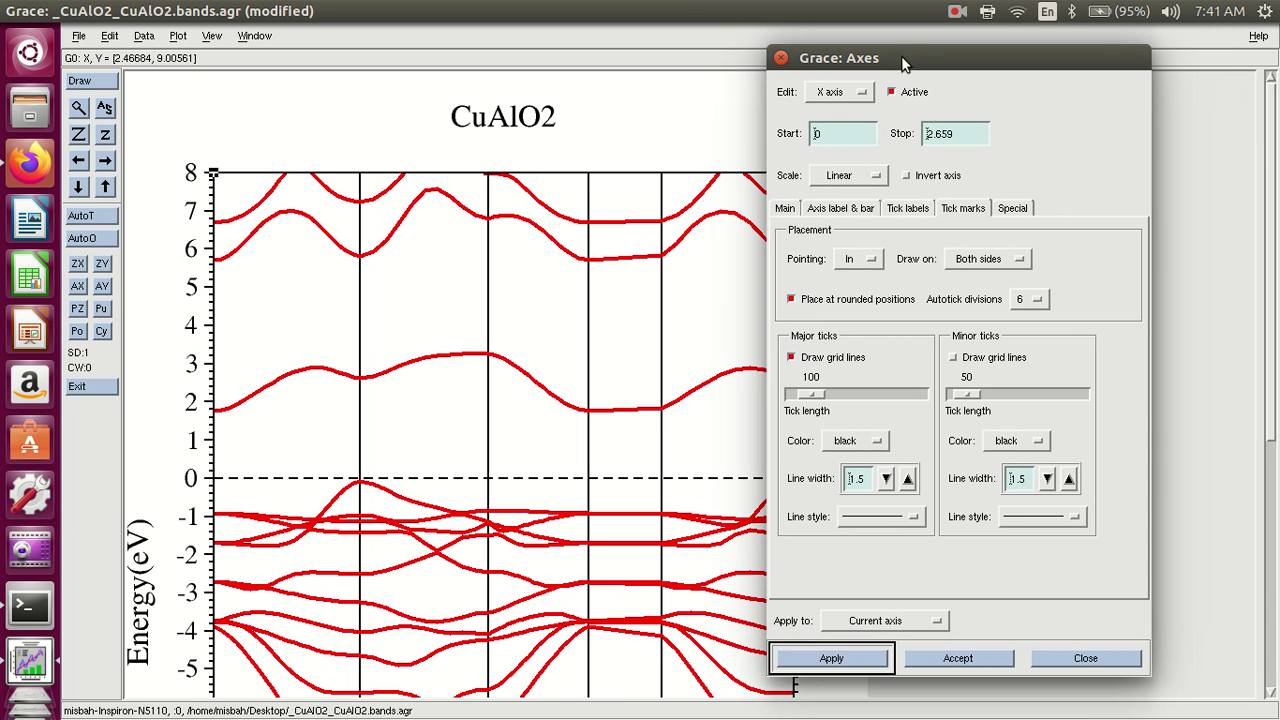
pyautogui.moveTo(1270, 150); pyautogui.dragTo(1277, 497)
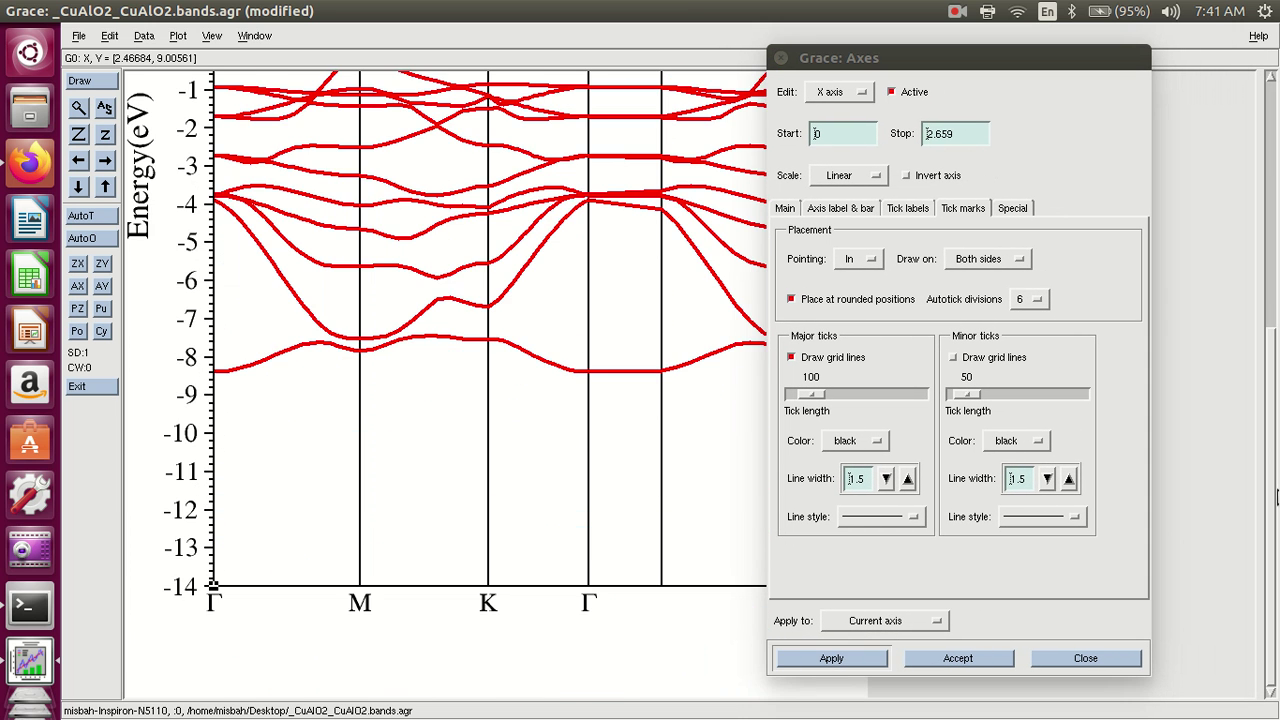
pyautogui.moveTo(1277, 440)
pyautogui.mouseDown()
pyautogui.moveTo(1277, 400)
pyautogui.moveTo(1277, 415)
pyautogui.mouseUp()
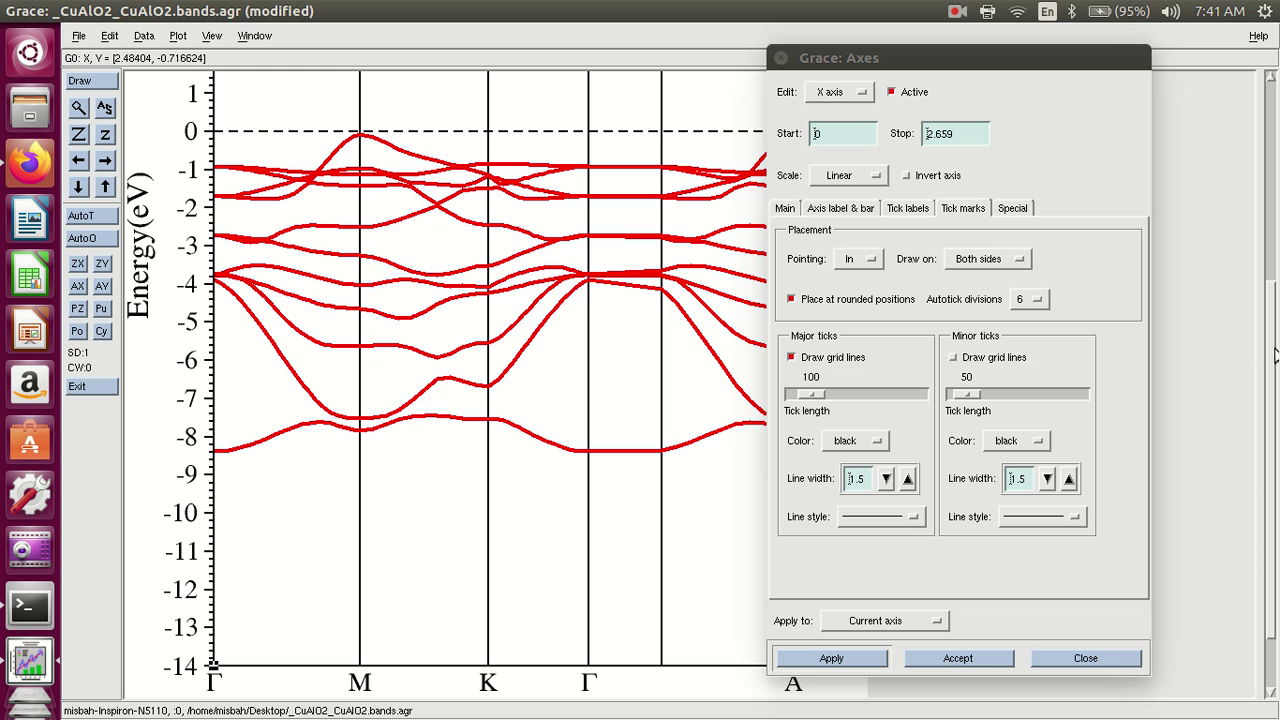
pyautogui.scroll(5, 1272, 355)
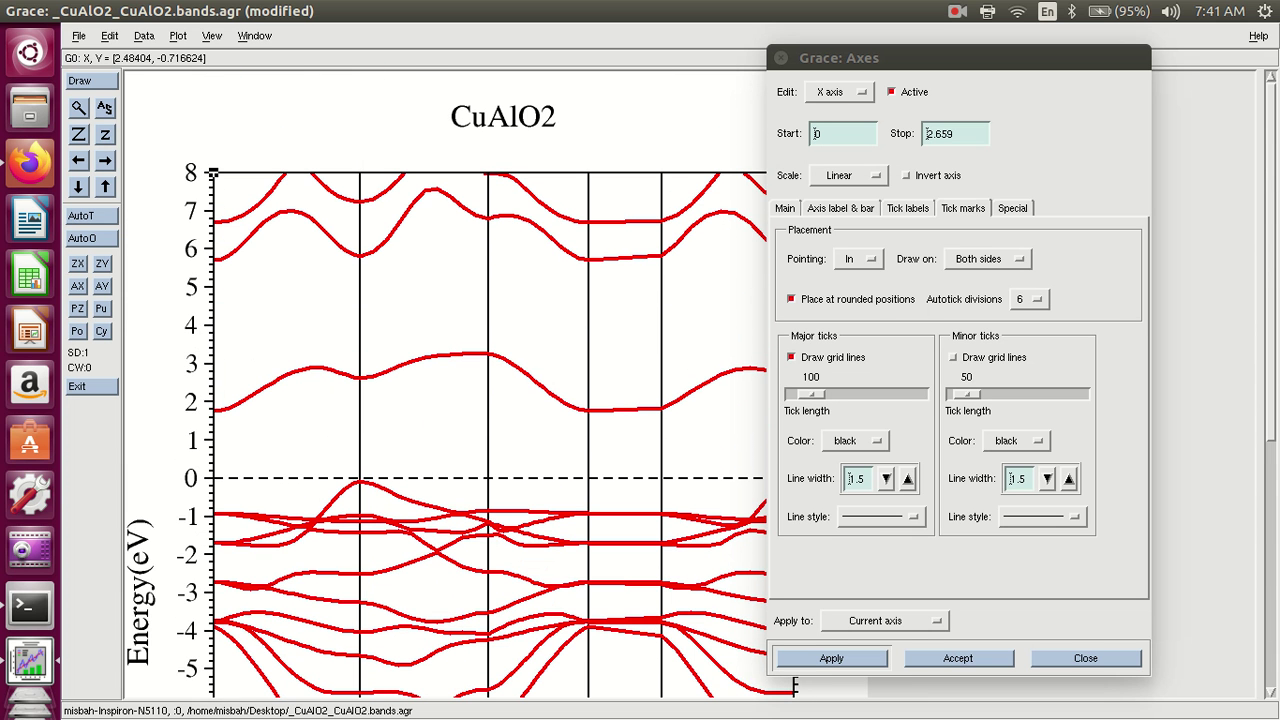
# Set the Y-axis start to -8 so energy spans -8 to 8 eV
pyautogui.click(861, 95)
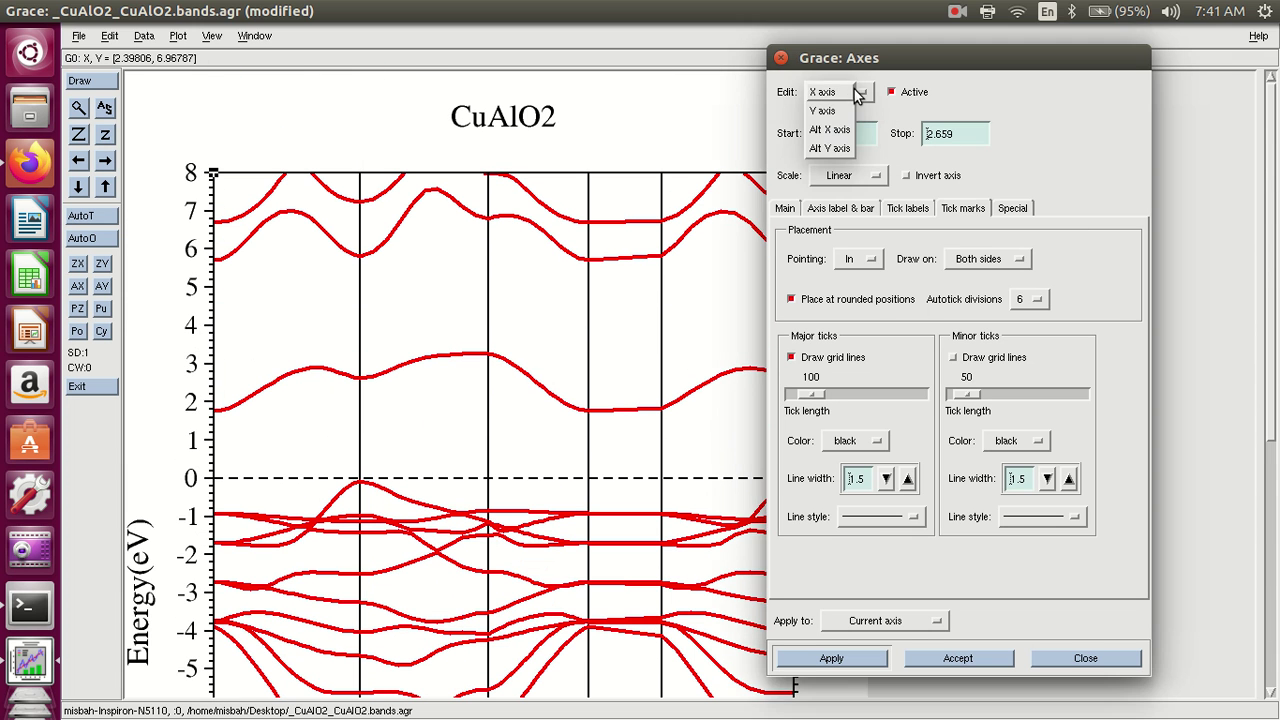
pyautogui.click(828, 111)
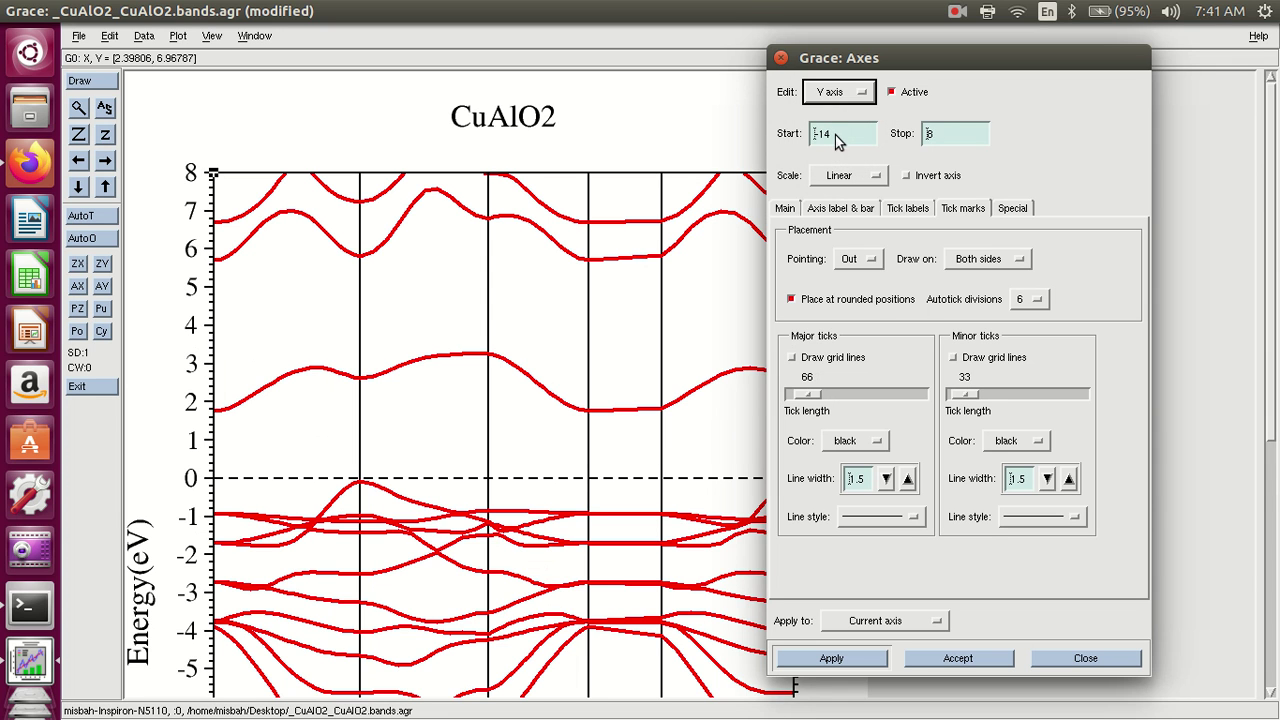
pyautogui.click(837, 140)
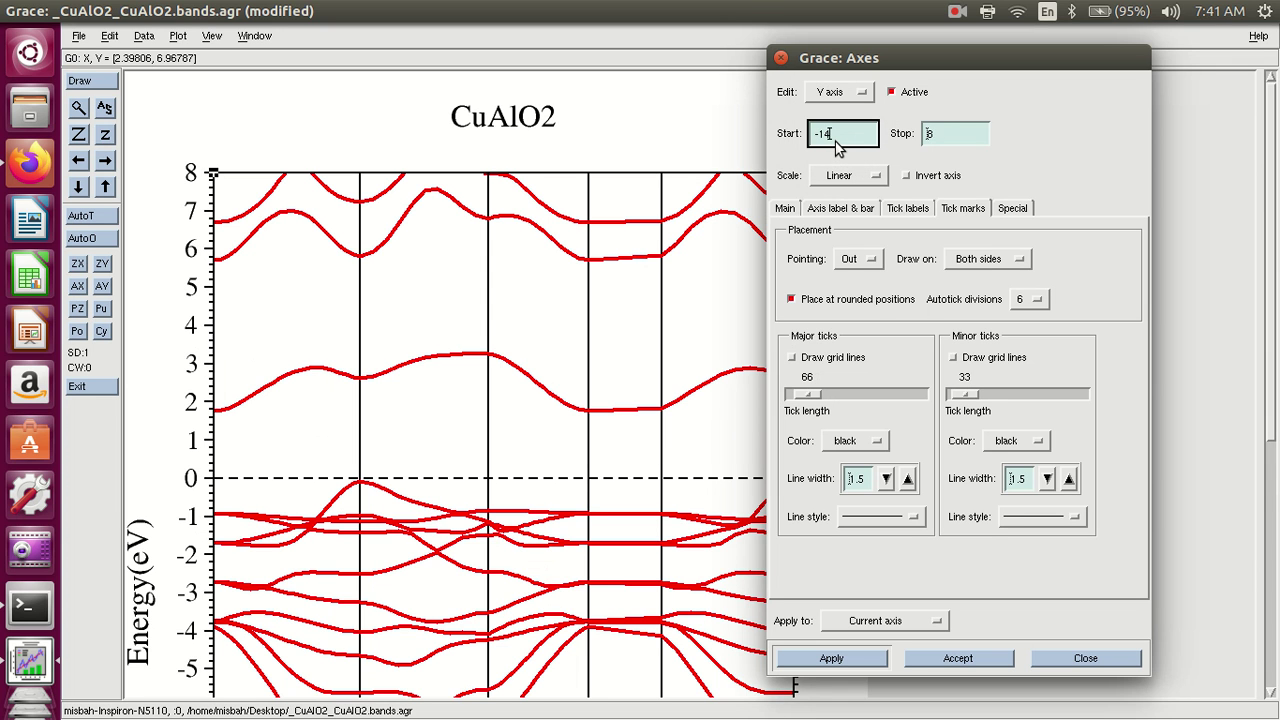
pyautogui.write('-8')
pyautogui.click(820, 658)
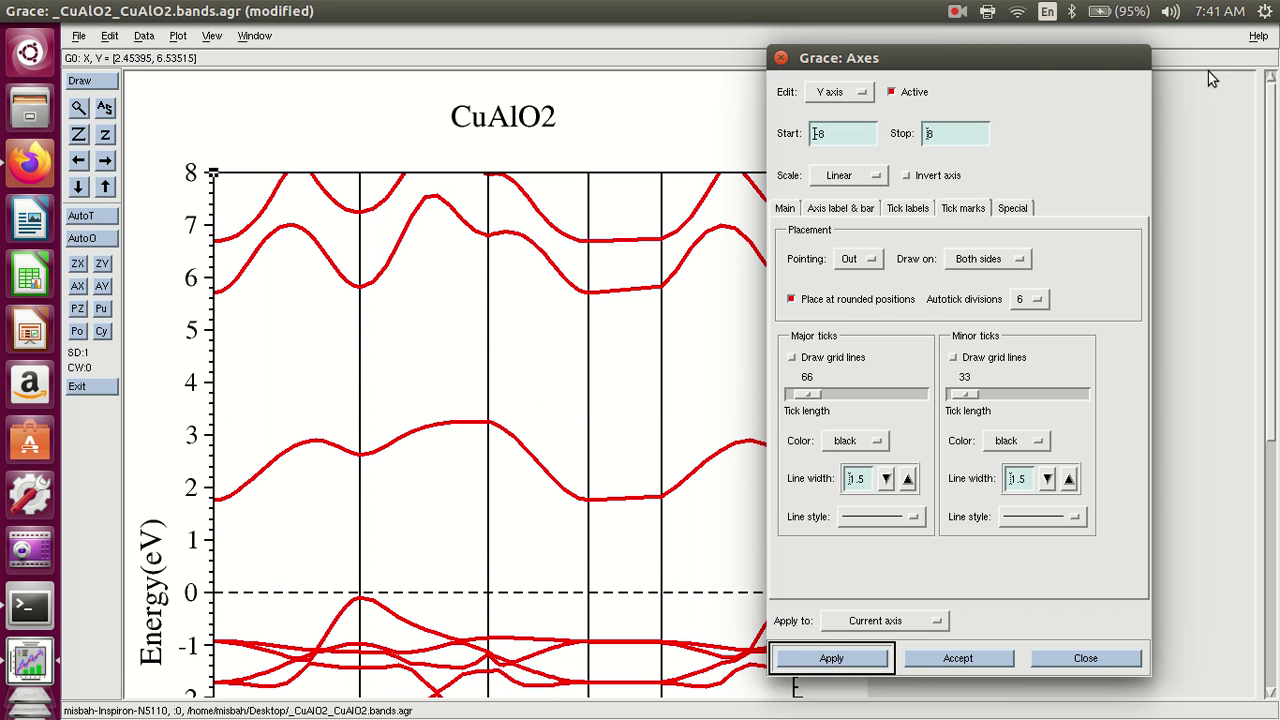
pyautogui.moveTo(1272, 100); pyautogui.dragTo(1272, 270)
pyautogui.scroll(6, 795, 686)
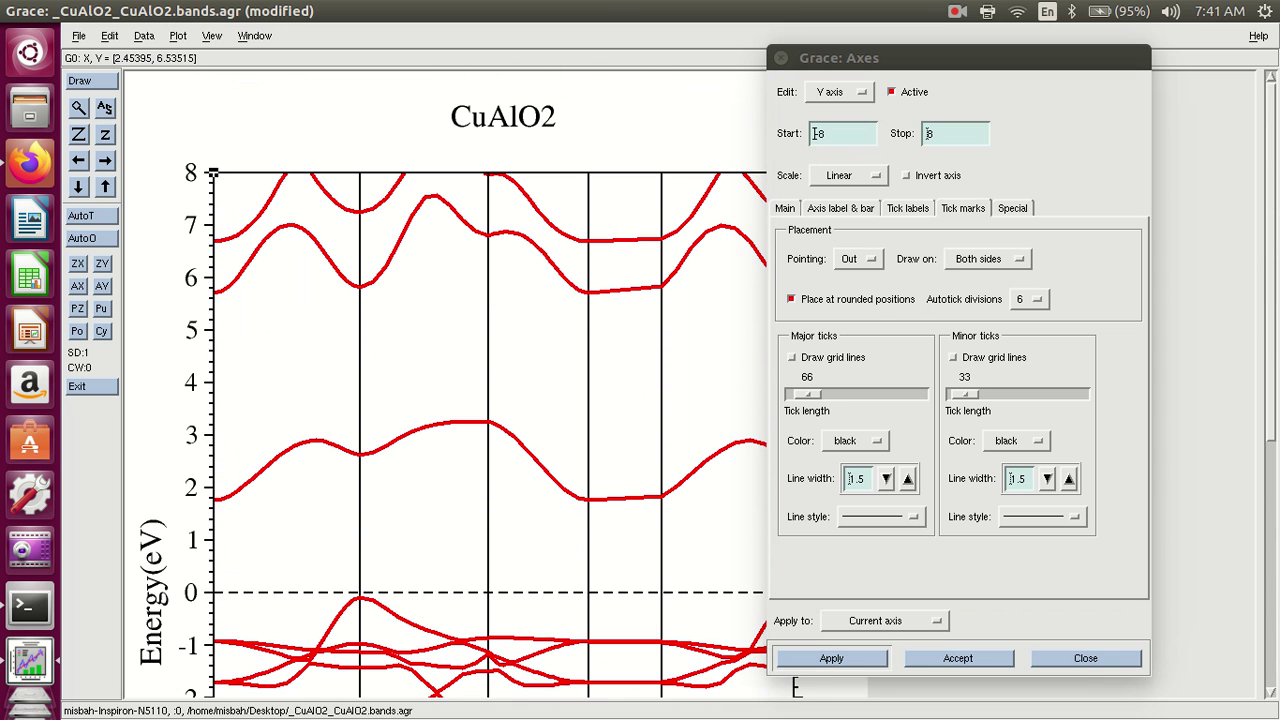
pyautogui.moveTo(1062, 62); pyautogui.dragTo(1132, 76)
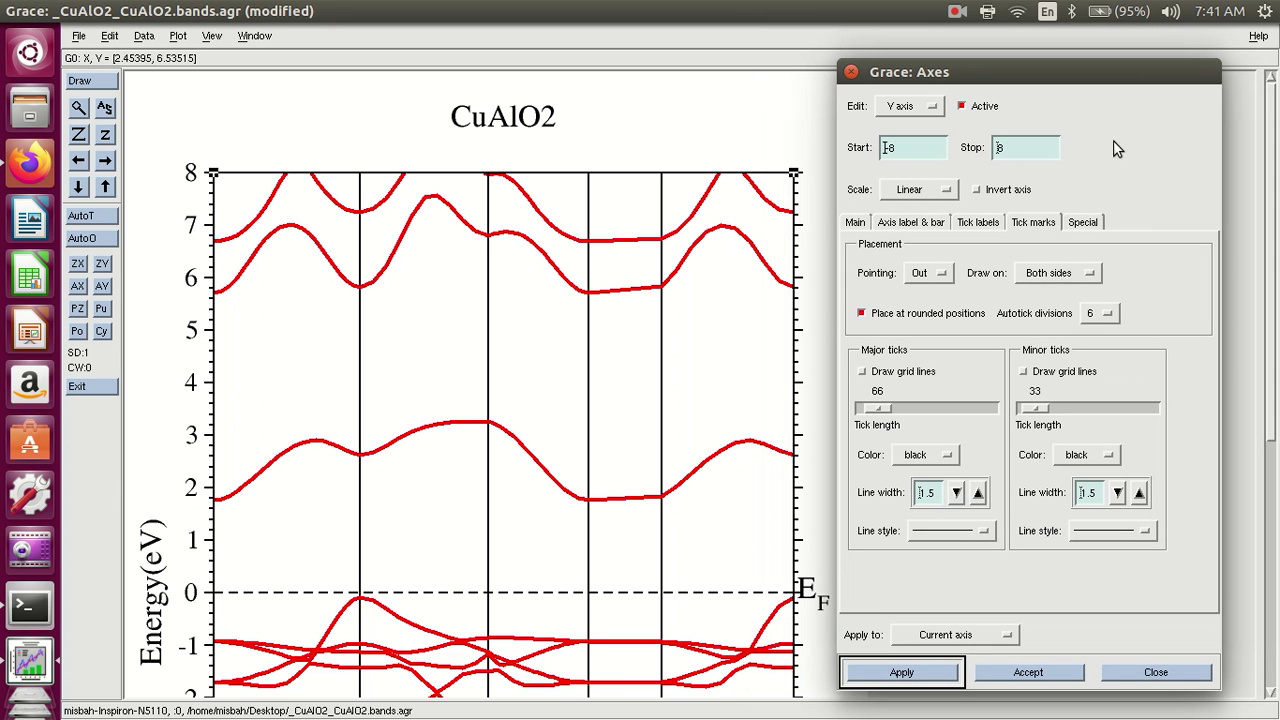
# Draw the Y-axis ticks on the normal side only, then accept the Axes dialog
pyautogui.click(1089, 276)
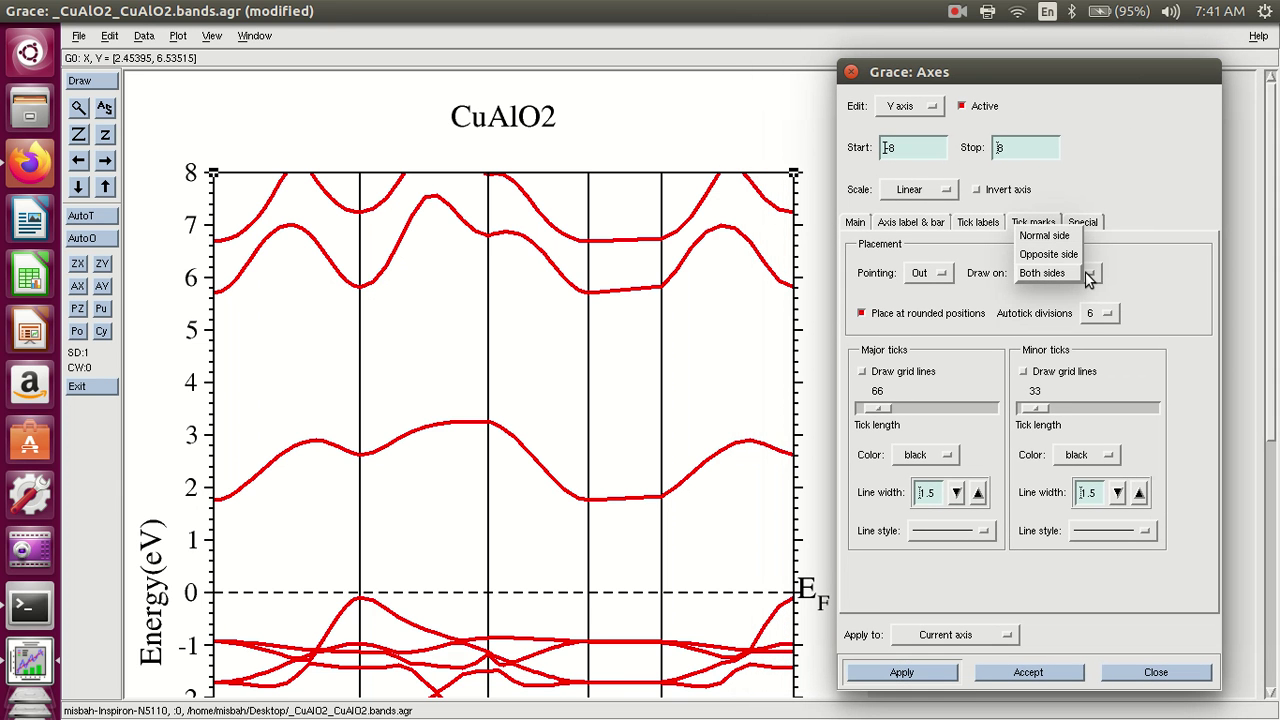
pyautogui.click(1045, 236)
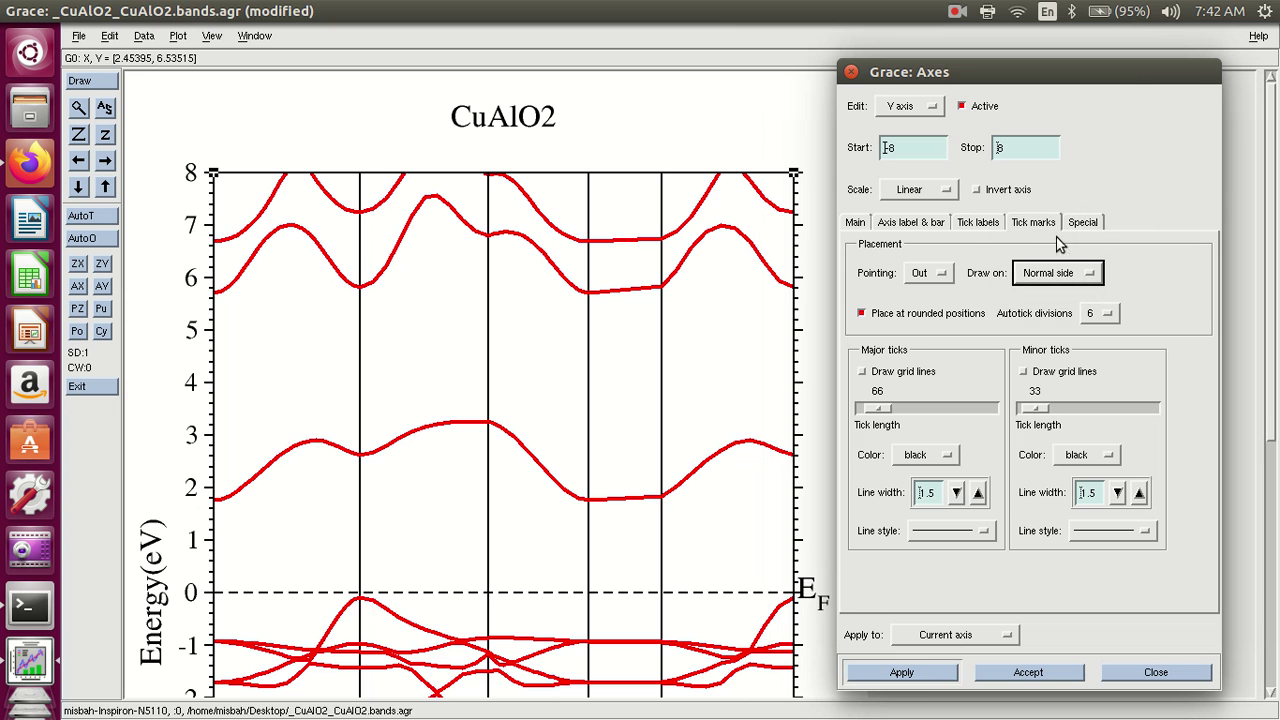
pyautogui.click(921, 676)
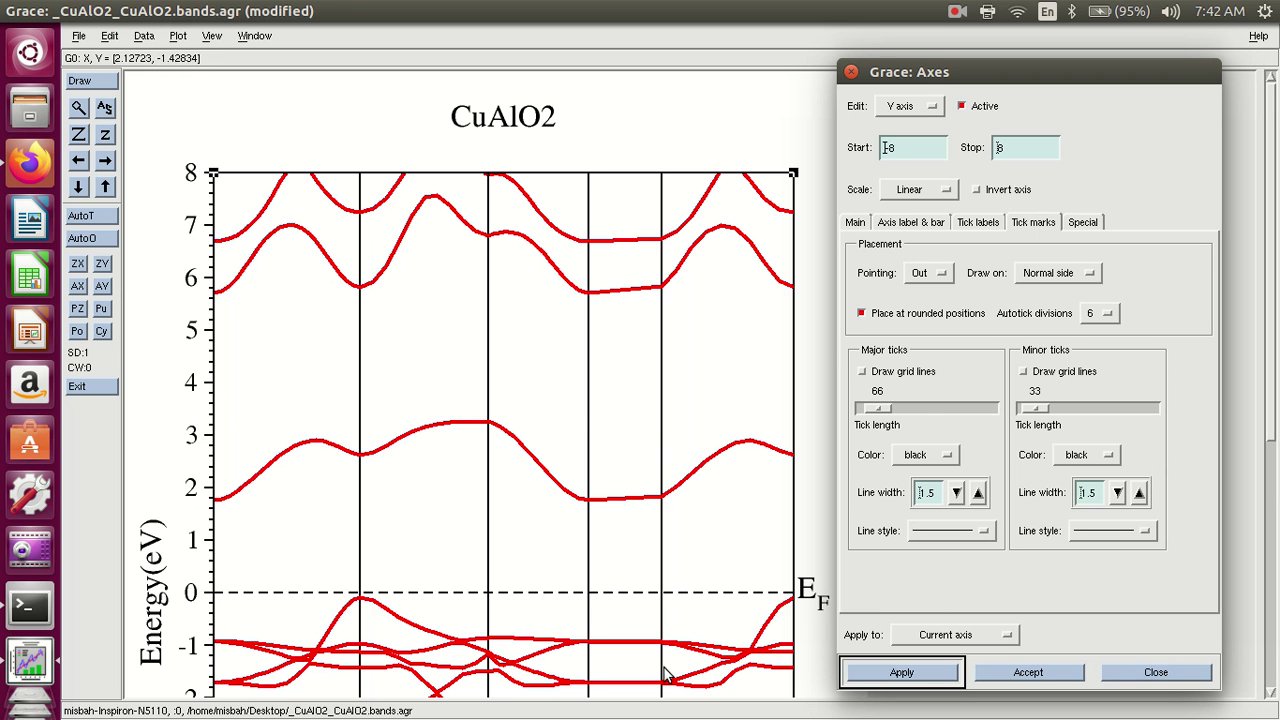
pyautogui.moveTo(1273, 163); pyautogui.dragTo(1273, 408)
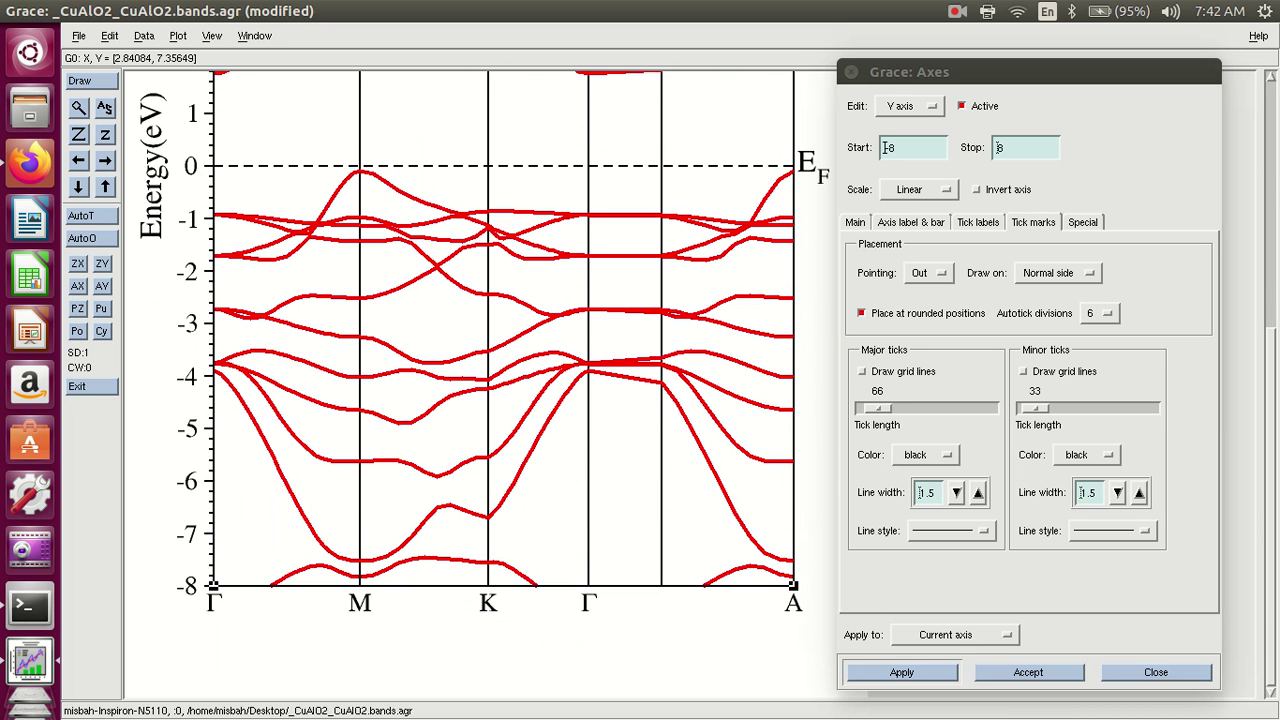
pyautogui.moveTo(1273, 410); pyautogui.dragTo(1273, 165)
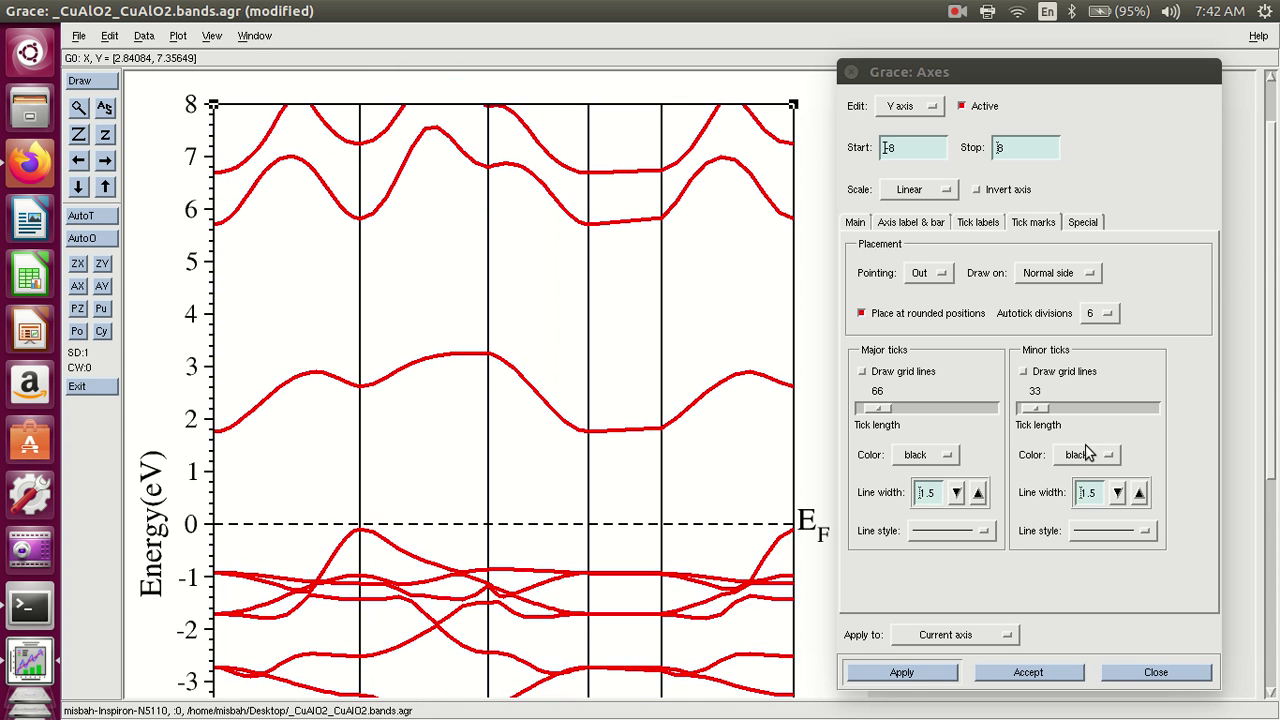
pyautogui.click(911, 677)
pyautogui.click(1016, 680)
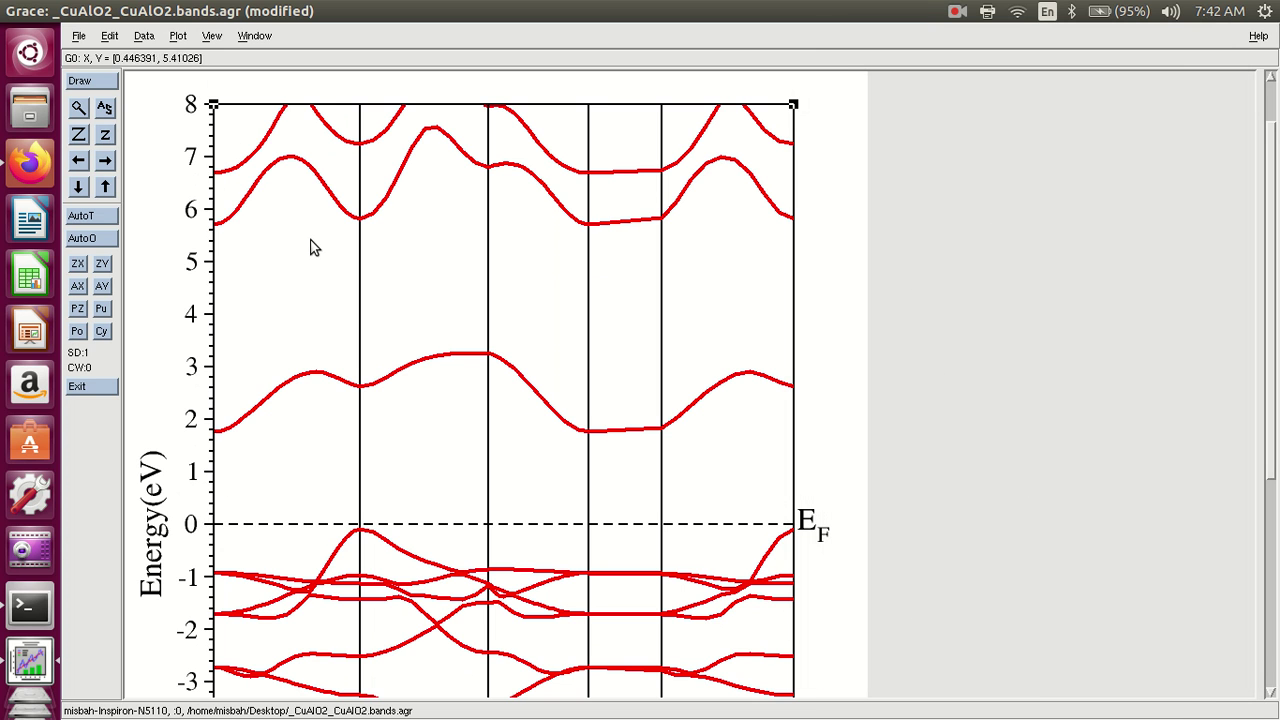
# Raise the dashed Fermi line's width to 2.5 and close the Edit Line dialog
pyautogui.doubleClick(280, 527)
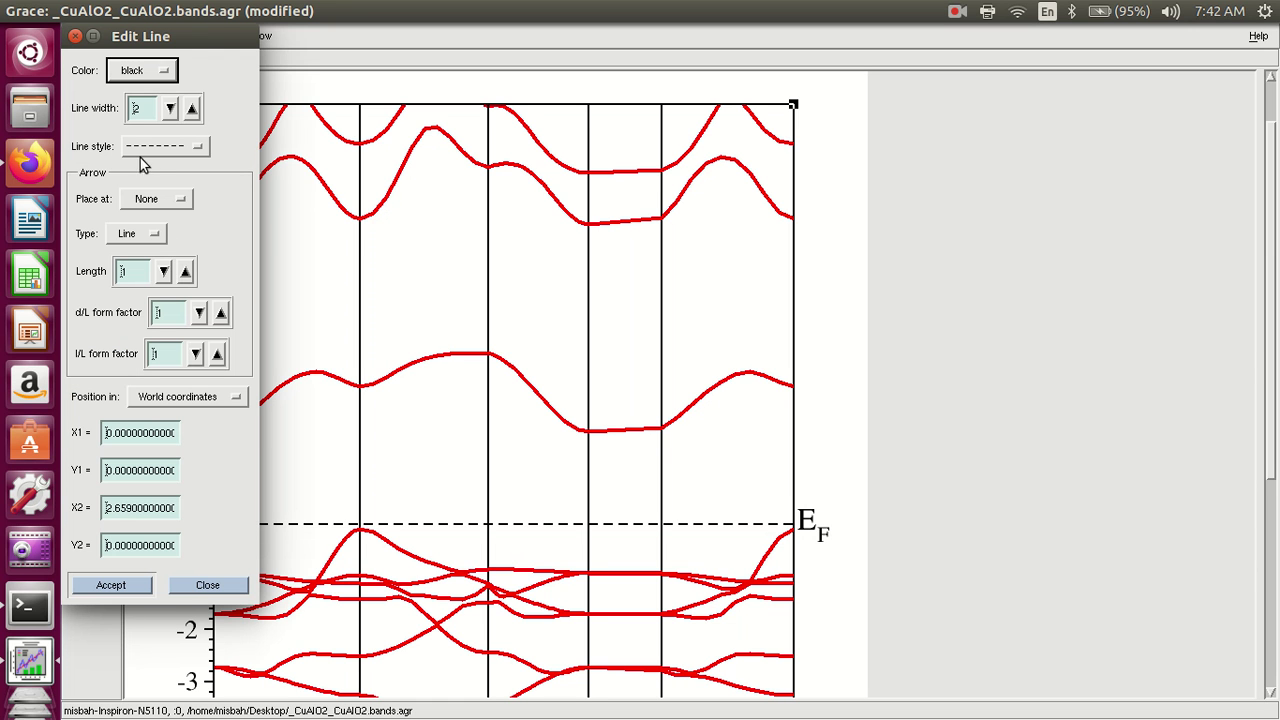
pyautogui.click(191, 108)
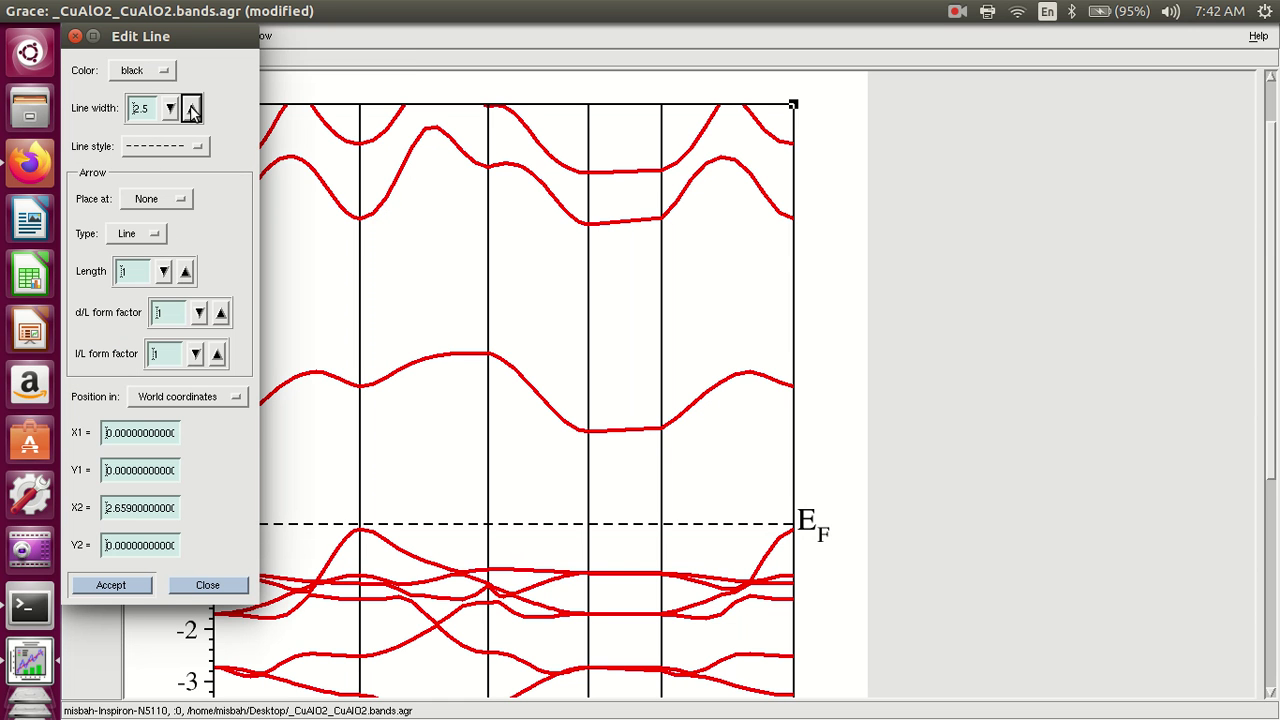
pyautogui.click(128, 586)
pyautogui.click(188, 586)
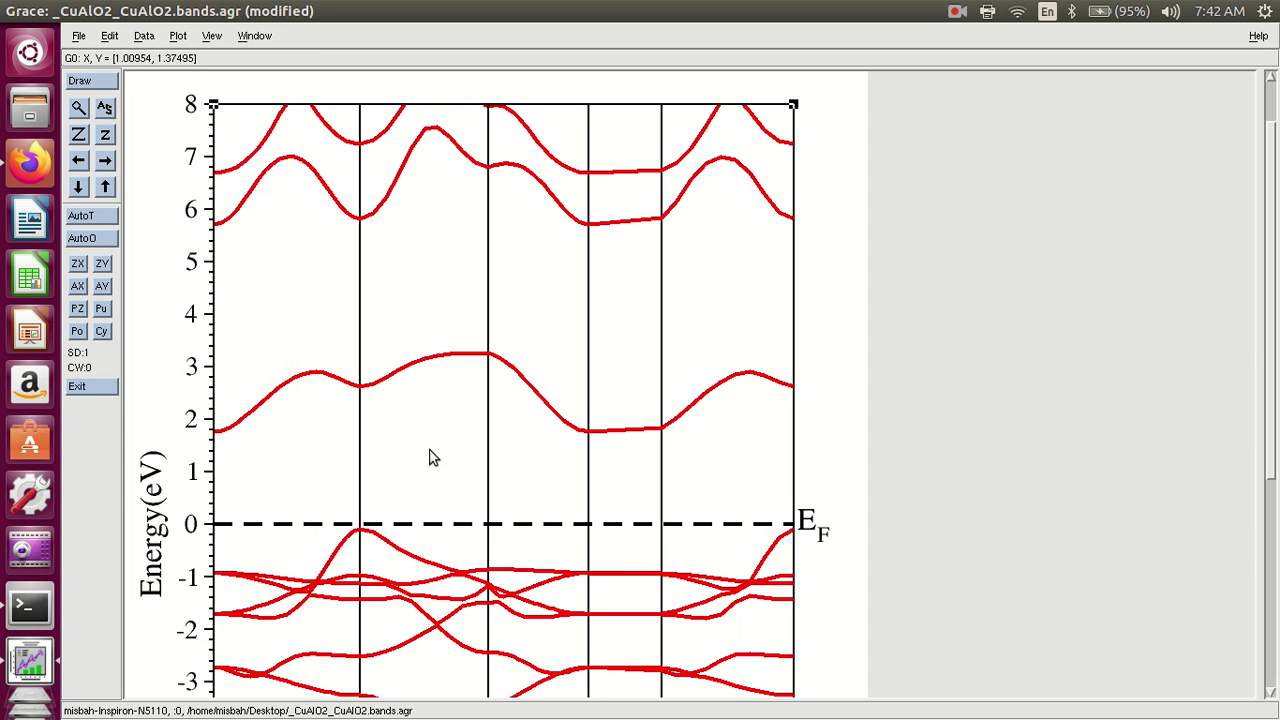